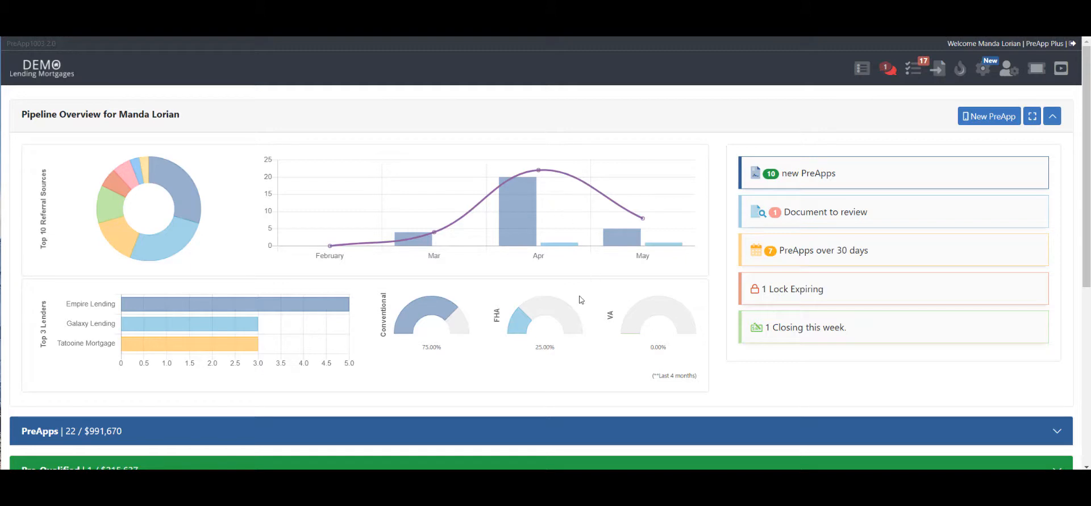
- Review the loan listed in the TRID Apps section of the pipeline and collapse the section
scroll(583, 300, "down", 3)
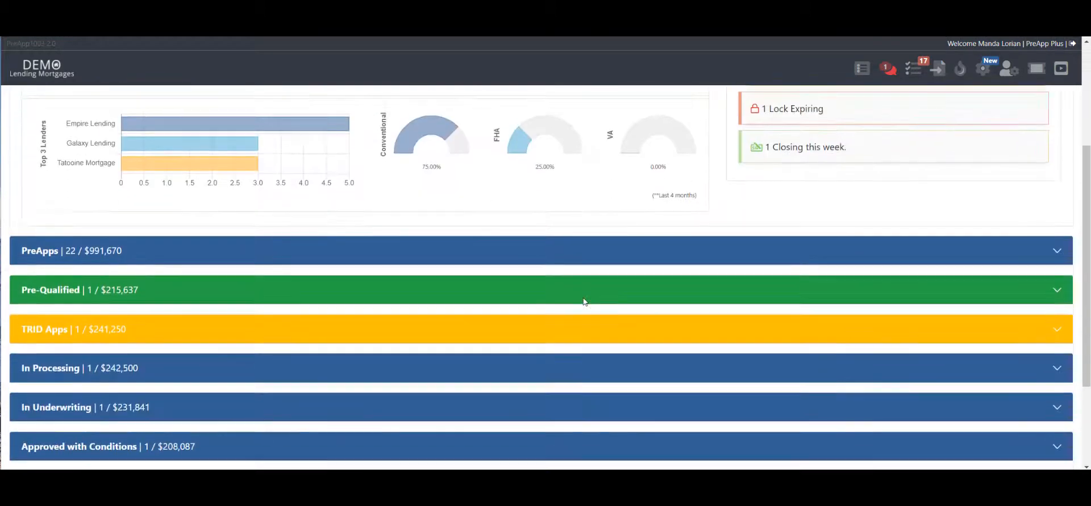
scroll(516, 317, "down", 2)
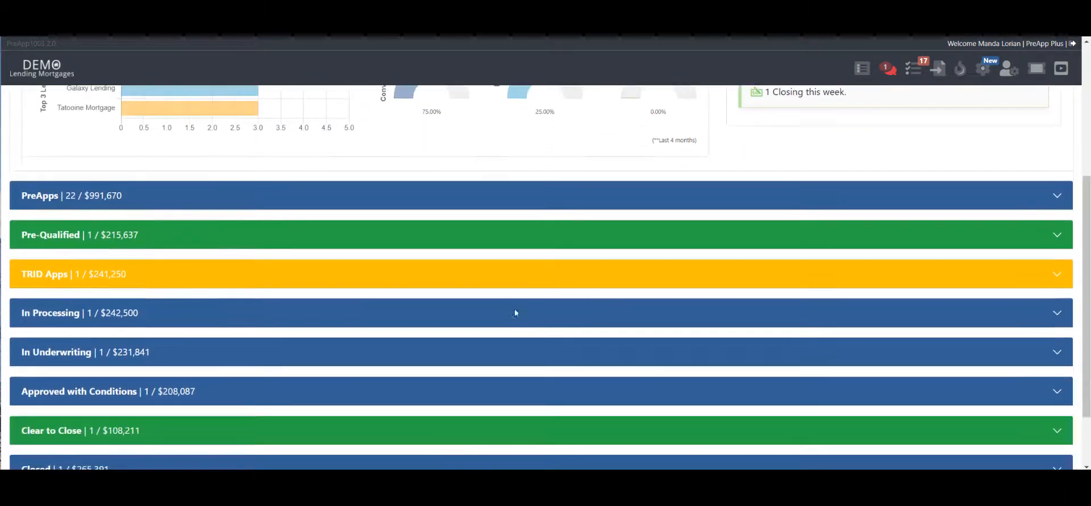
left_click(509, 238)
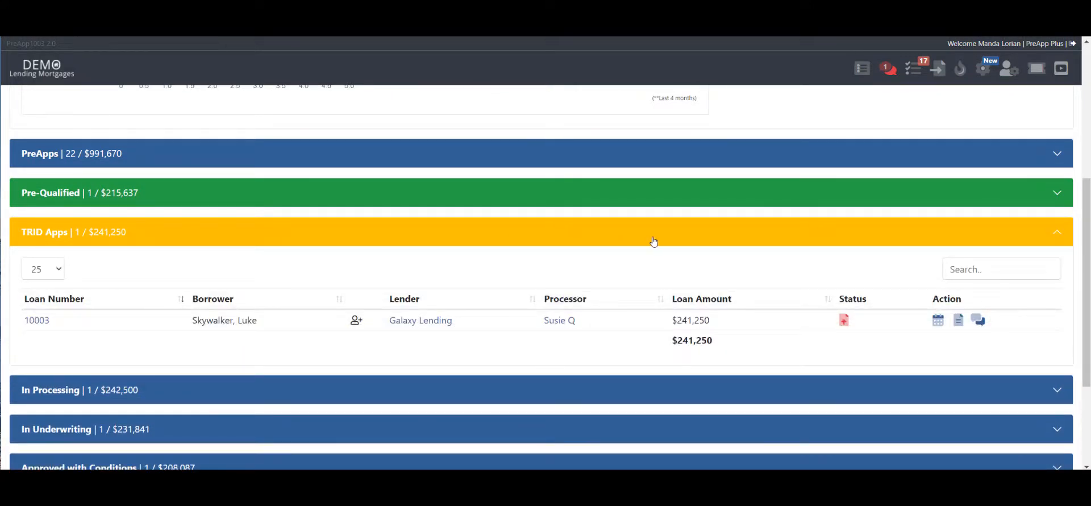
left_click(572, 241)
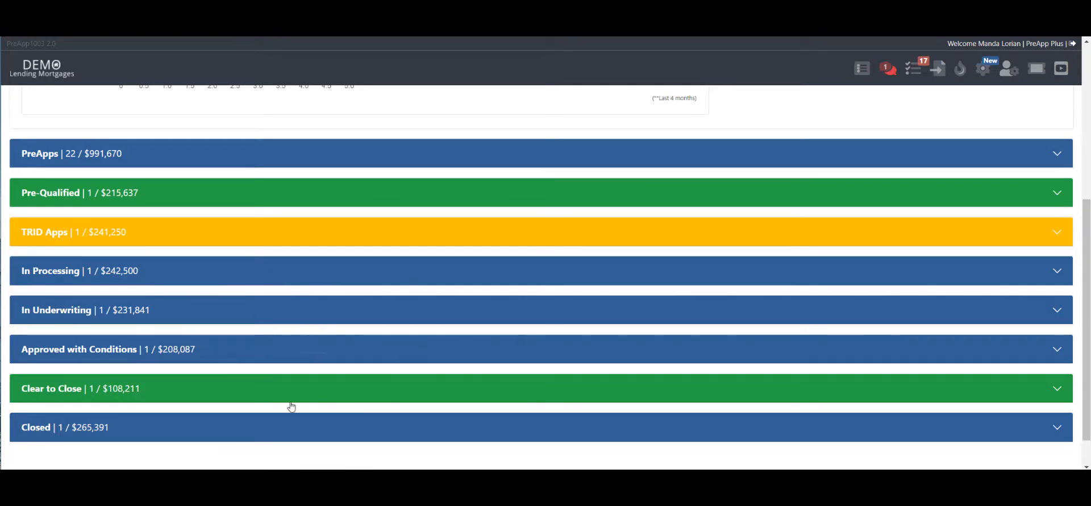
- Expand the Closed, Clear to Close, Approved with Conditions and In Underwriting sections and view the underwriting loan's status options
left_click(500, 434)
scroll(558, 402, "down", 3)
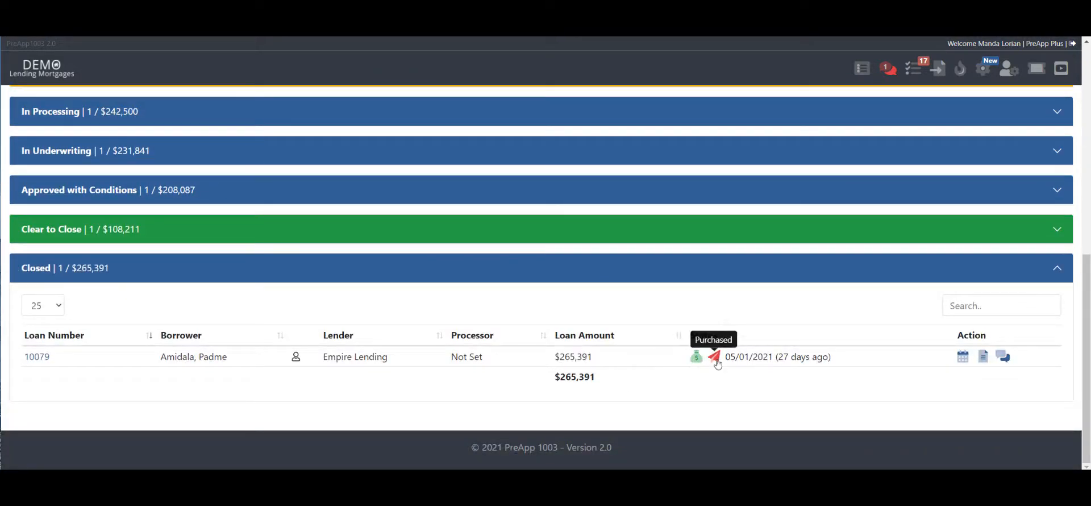
mouse_move(696, 357)
left_click(699, 230)
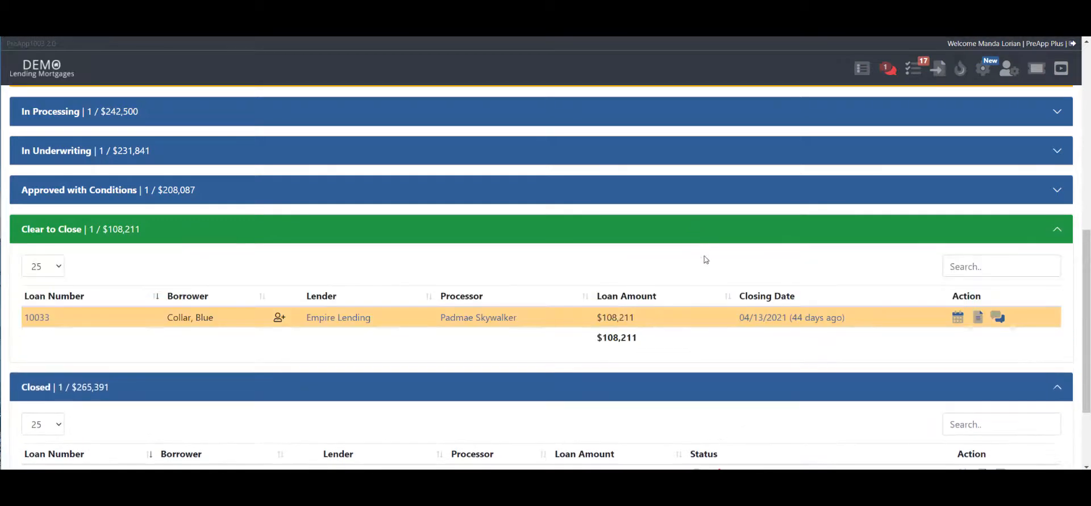
left_click(665, 200)
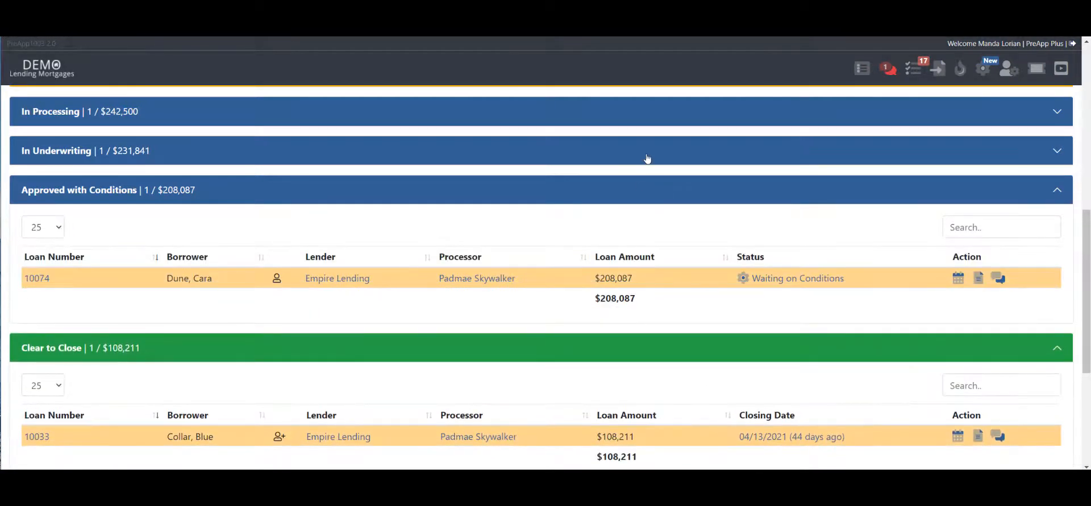
left_click(646, 159)
left_click(822, 241)
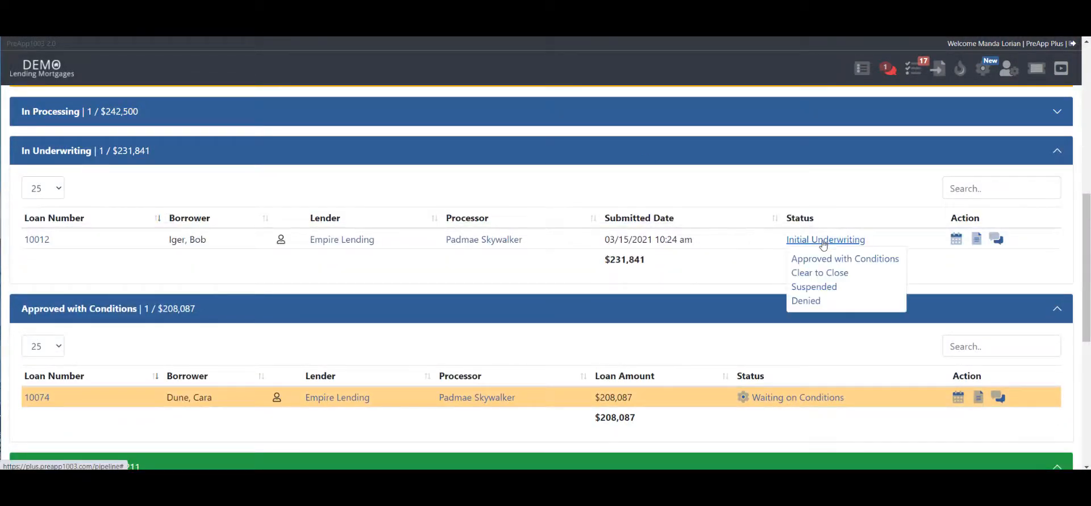
- Collapse the In Underwriting, Approved with Conditions, Clear to Close and Closed sections
left_click(825, 154)
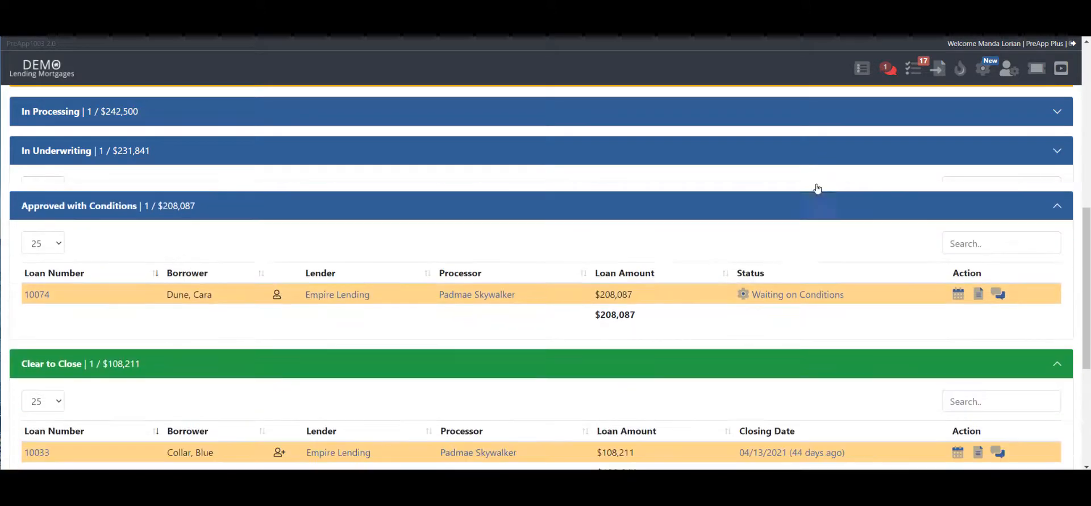
left_click(805, 197)
left_click(798, 228)
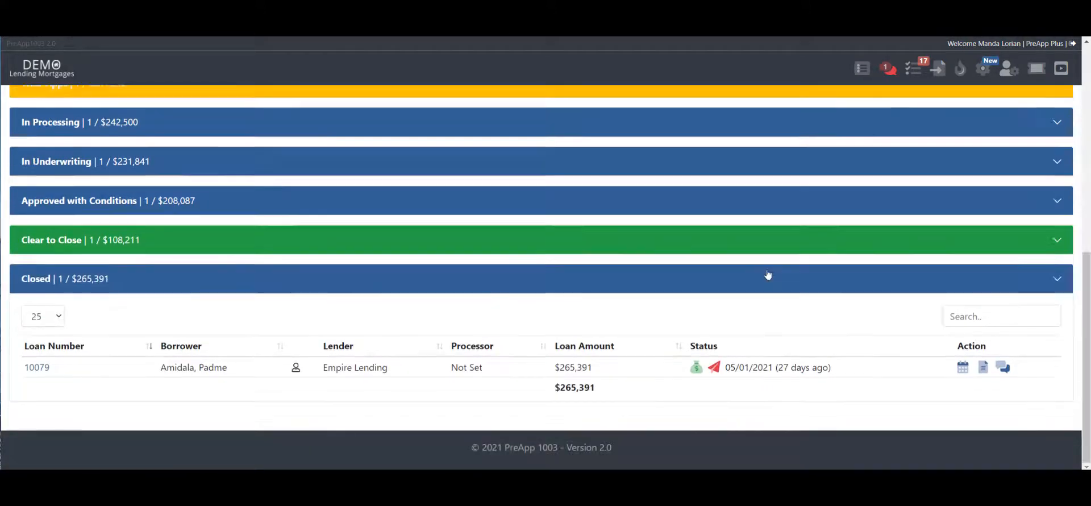
left_click(769, 278)
scroll(236, 307, "up", 1)
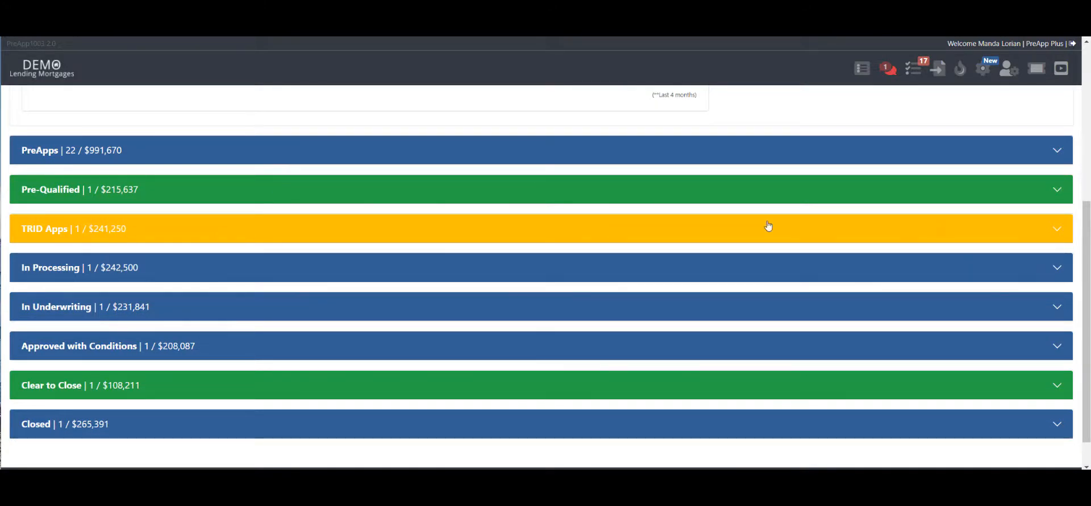
- Review the Pre-Qualified section and the processor and lender choices for the loan under TRID Apps
left_click(422, 196)
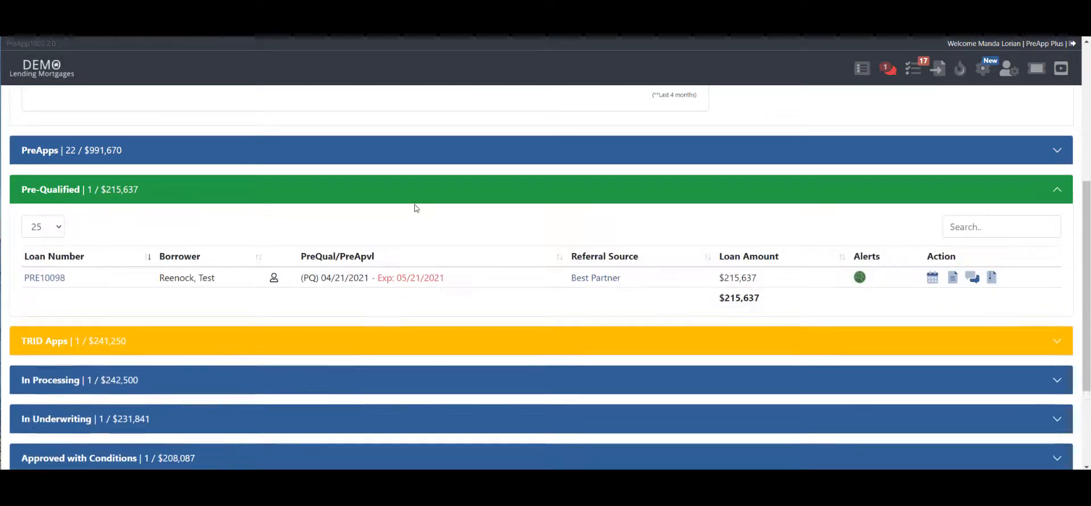
left_click(412, 198)
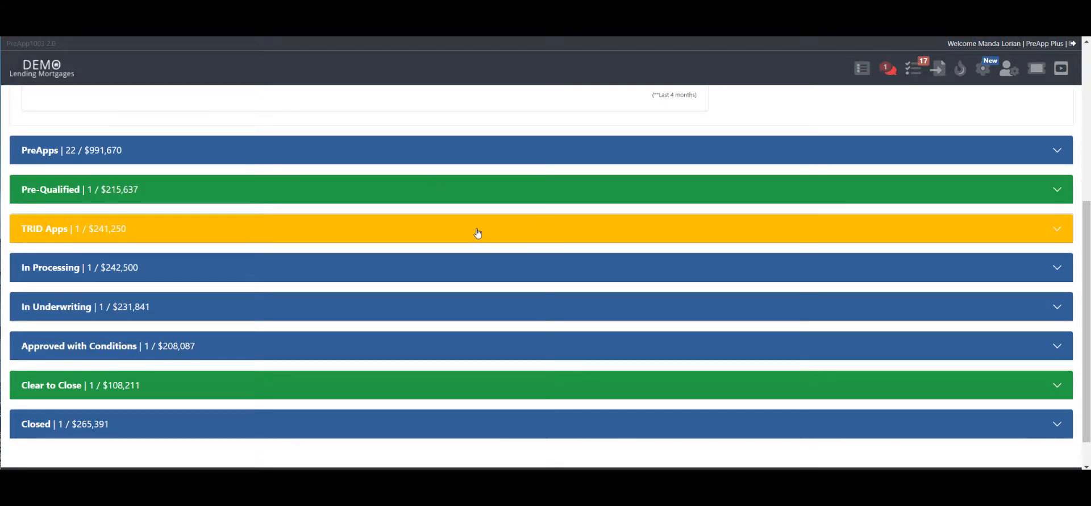
left_click(260, 235)
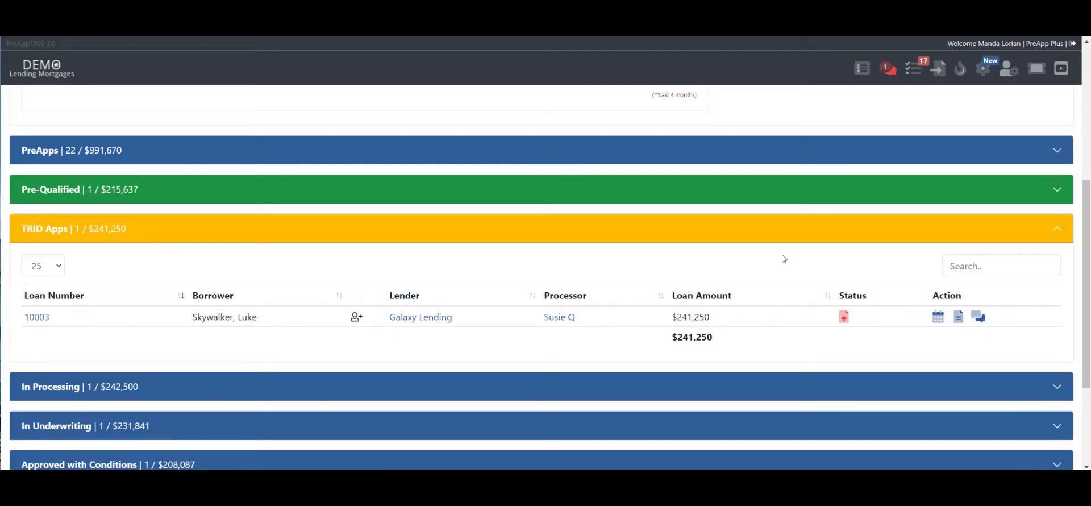
left_click(559, 320)
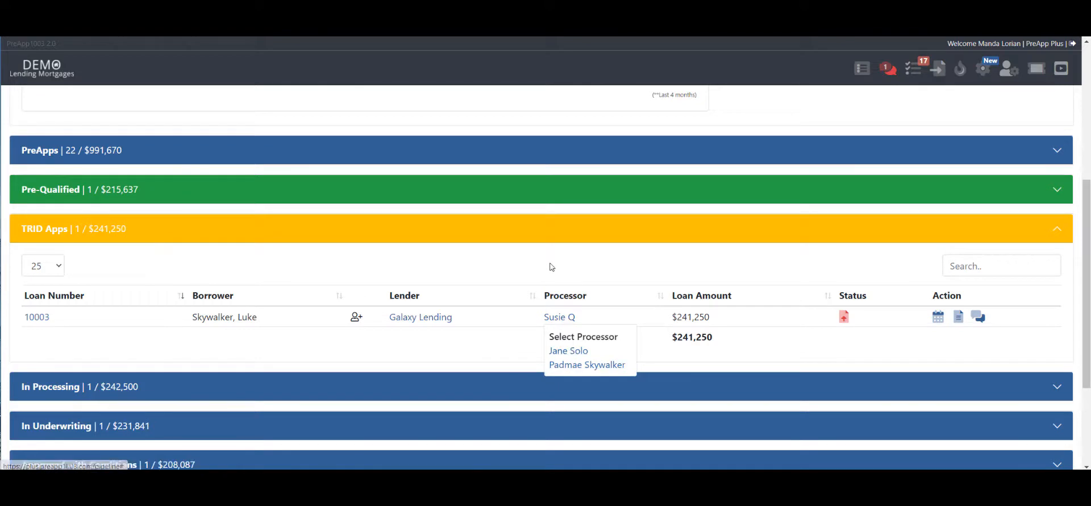
left_click(441, 318)
left_click(474, 257)
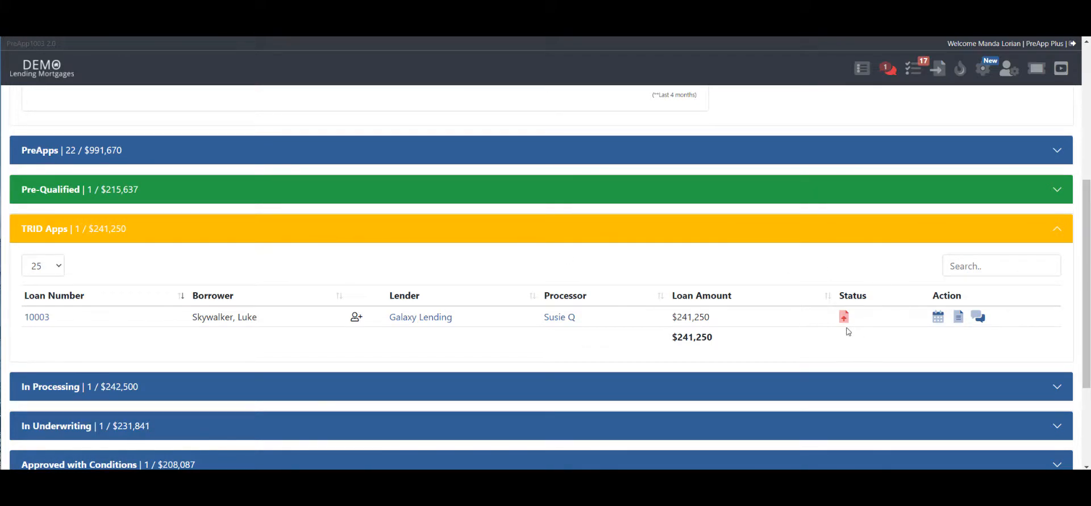
- Mark the disclosures as sent for the TRID Apps loan and confirm the update
mouse_move(845, 319)
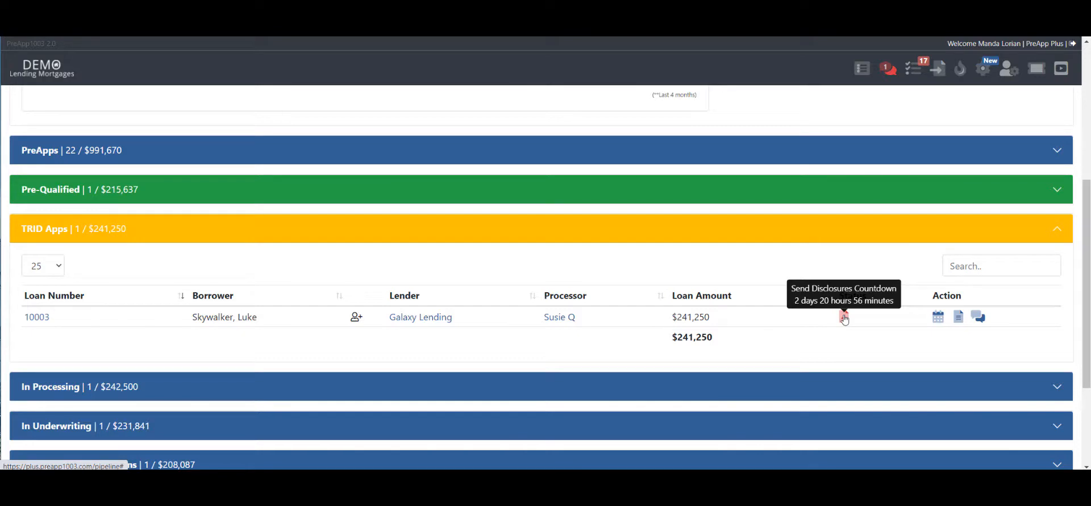
left_click(843, 317)
left_click(503, 325)
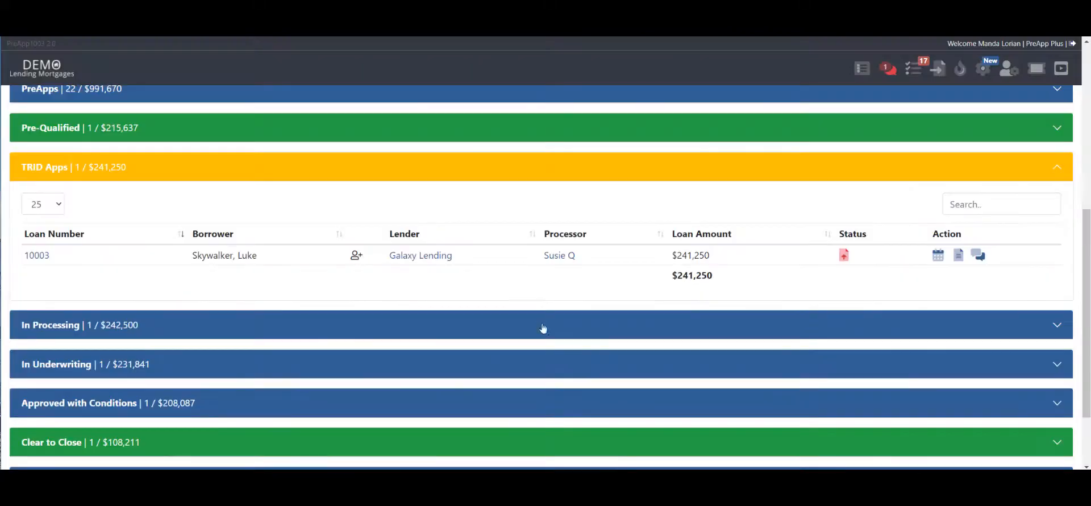
- Set the TRID Apps loan to Disclosures Received and record its Intent to Proceed, confirming both updates
scroll(857, 330, "down", 3)
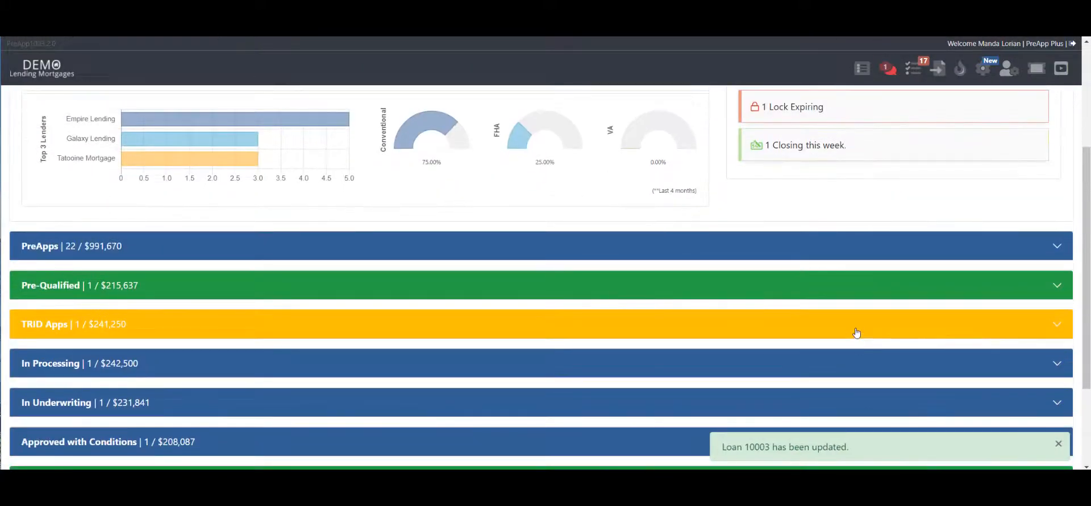
scroll(860, 332, "down", 2)
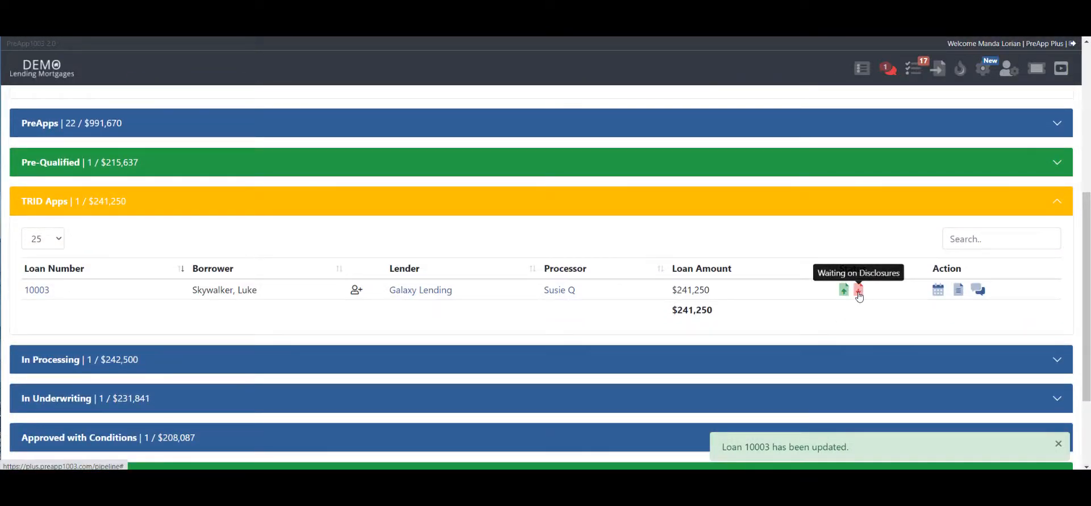
left_click(859, 293)
left_click(494, 329)
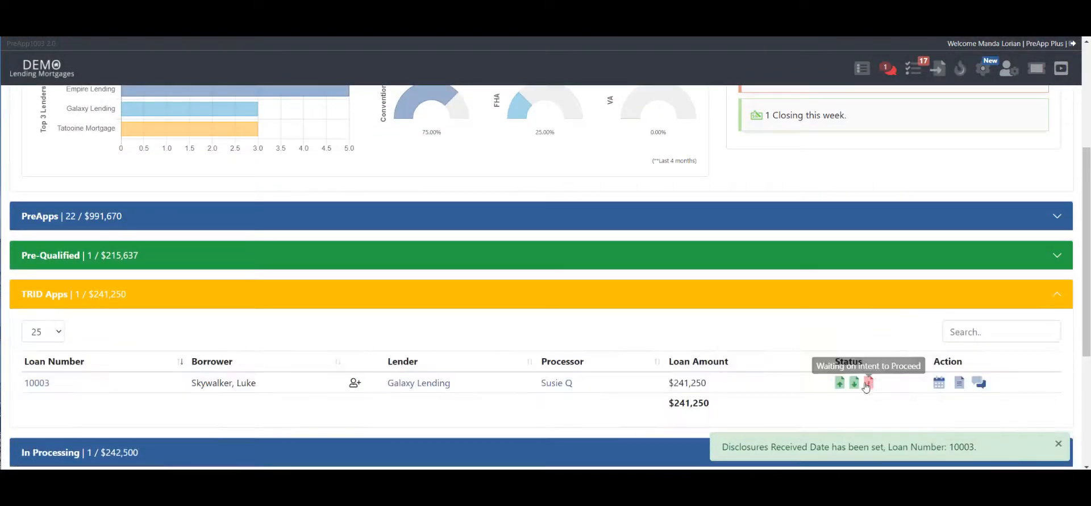
left_click(868, 384)
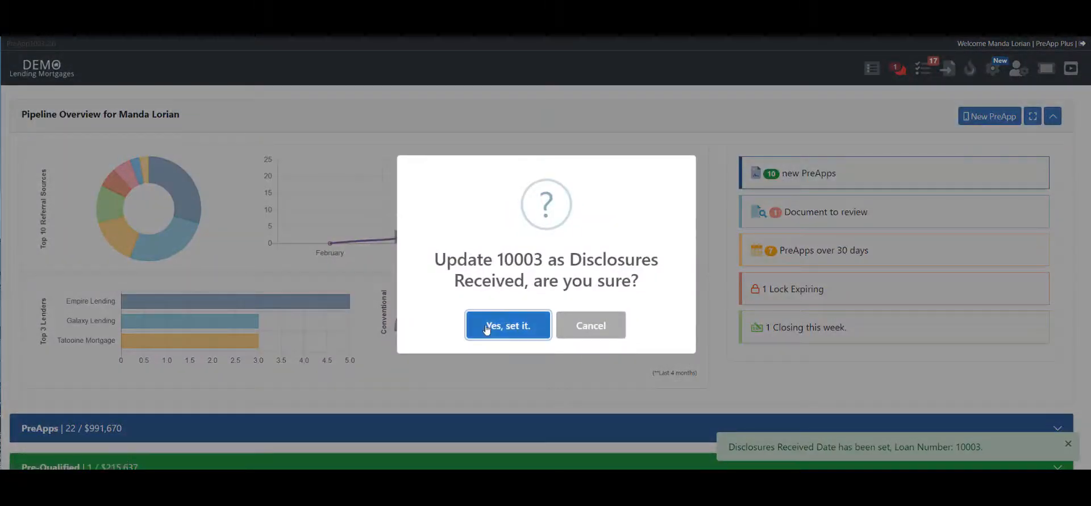
left_click(502, 325)
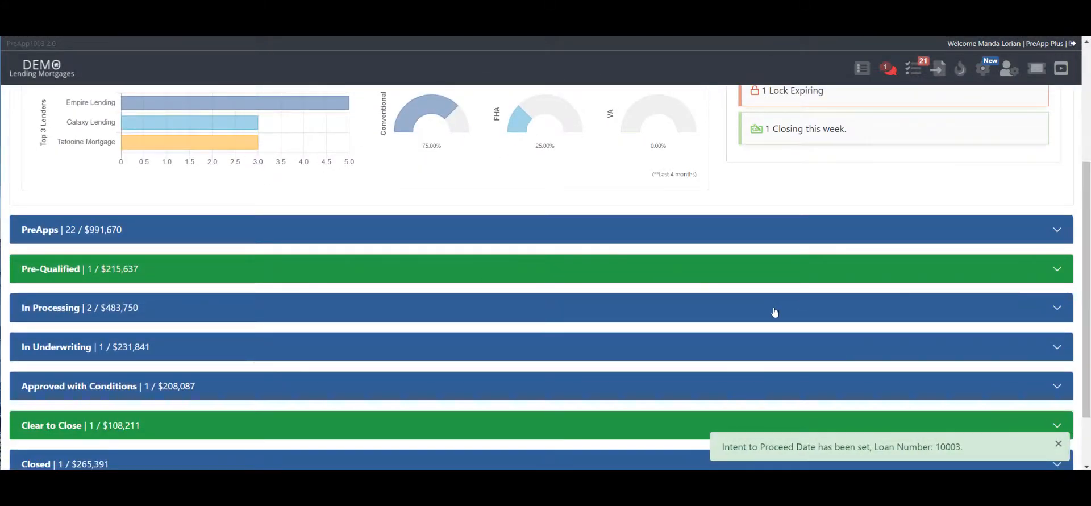
- Expand the In Processing section and open the loan details of the Galaxy Lending loan
left_click(776, 312)
scroll(504, 223, "down", 2)
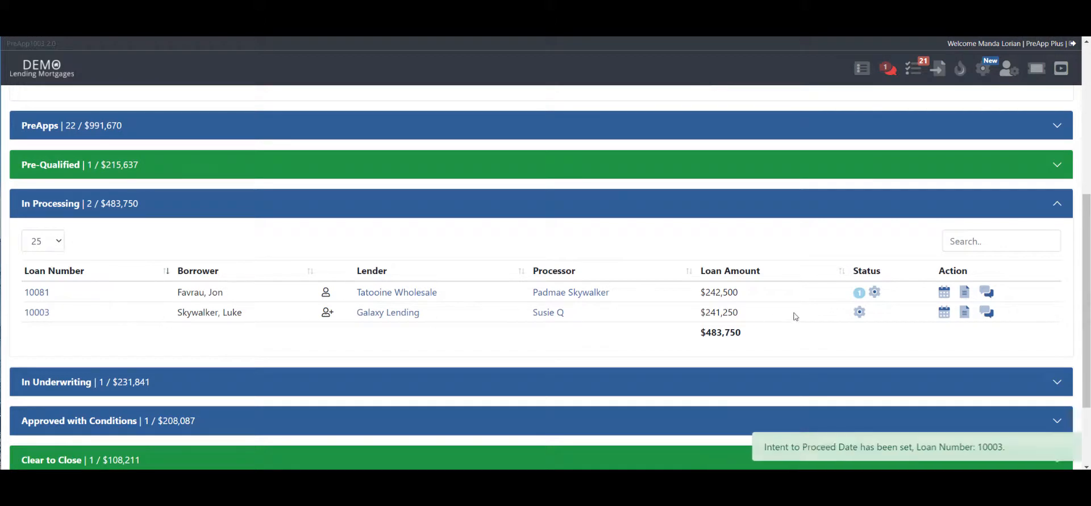
mouse_move(860, 316)
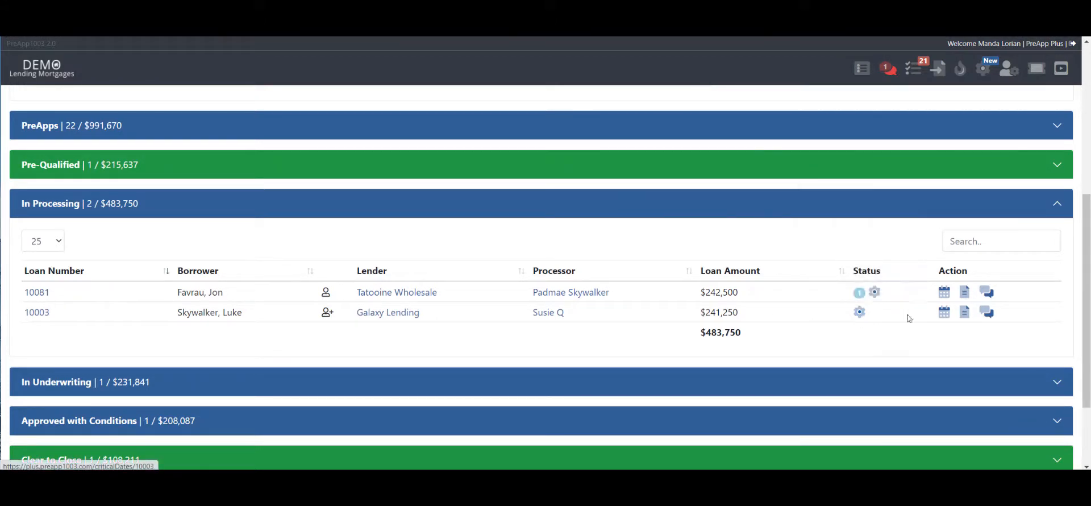
mouse_move(942, 314)
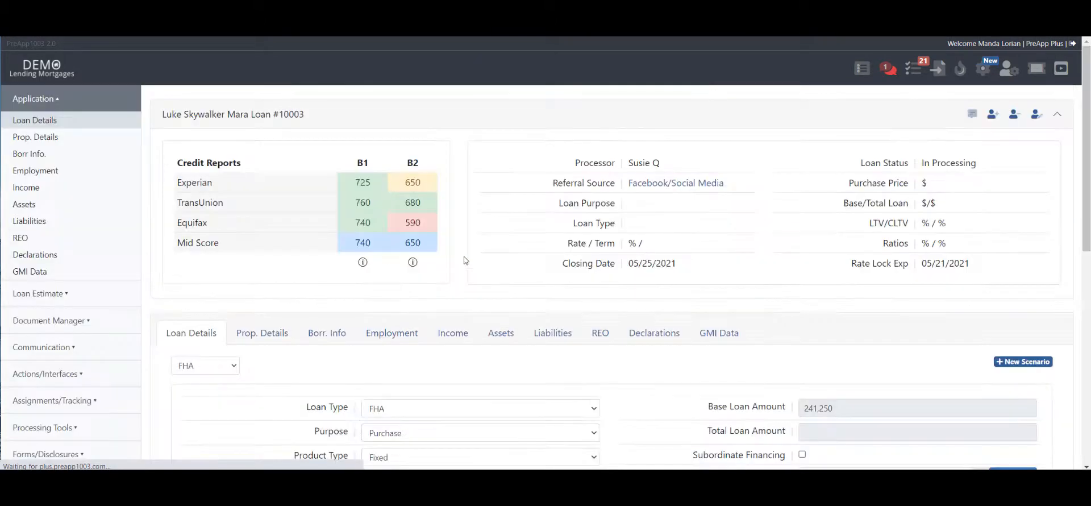
- Open the Critical Dates page under the loan's assignments and tracking
scroll(221, 355, "down", 3)
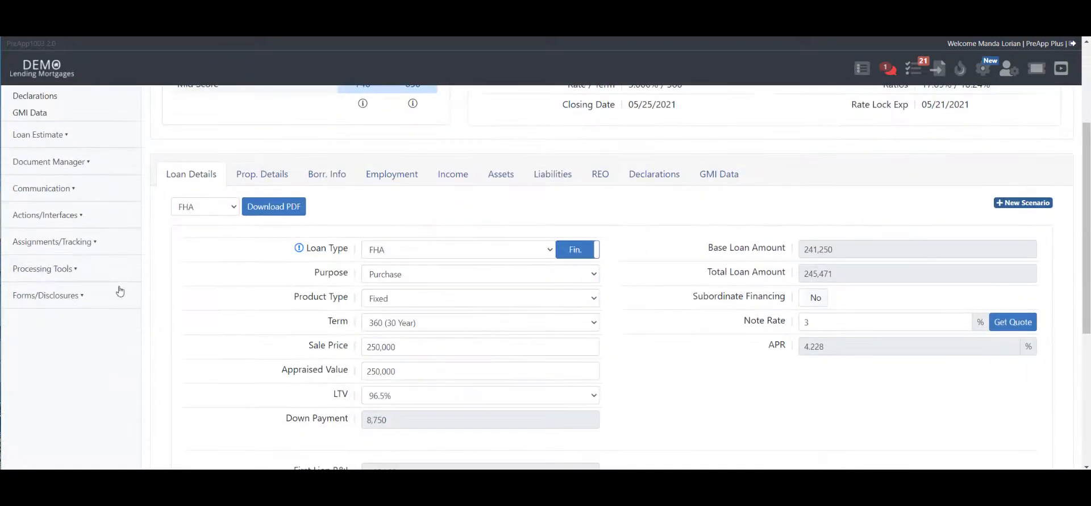
left_click(59, 243)
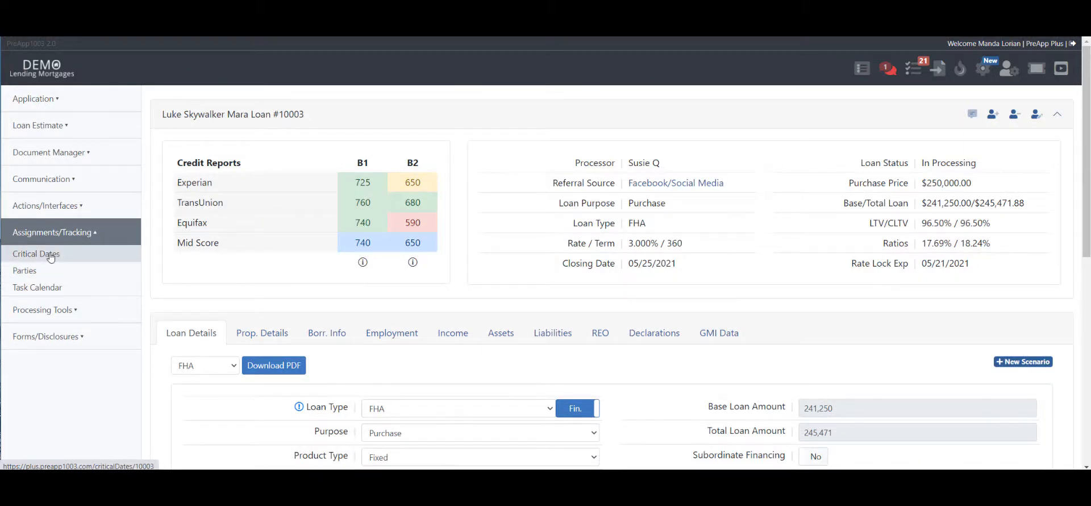
left_click(52, 256)
- Examine the dates listed under the In Processing milestone and collapse it again
scroll(955, 189, "down", 1)
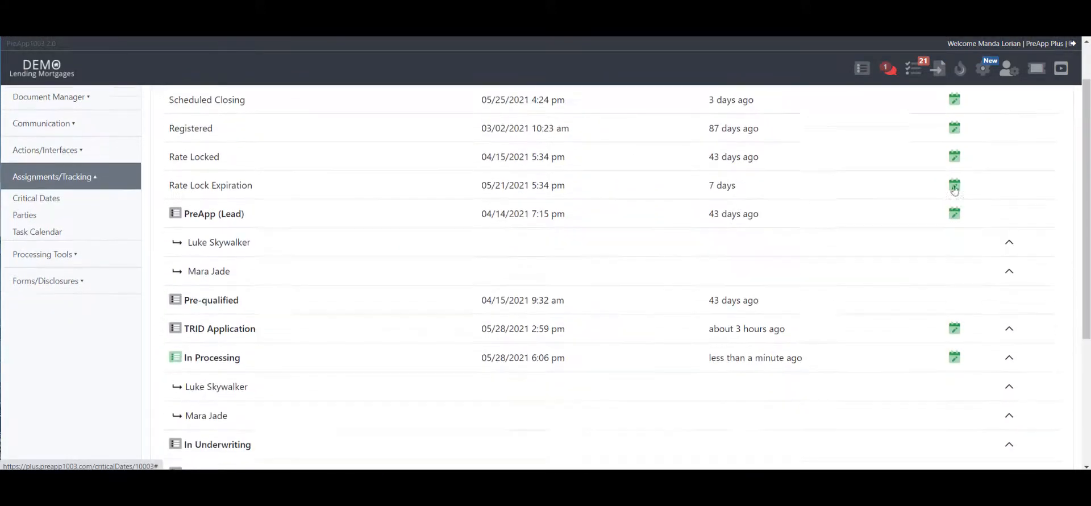
scroll(962, 183, "down", 3)
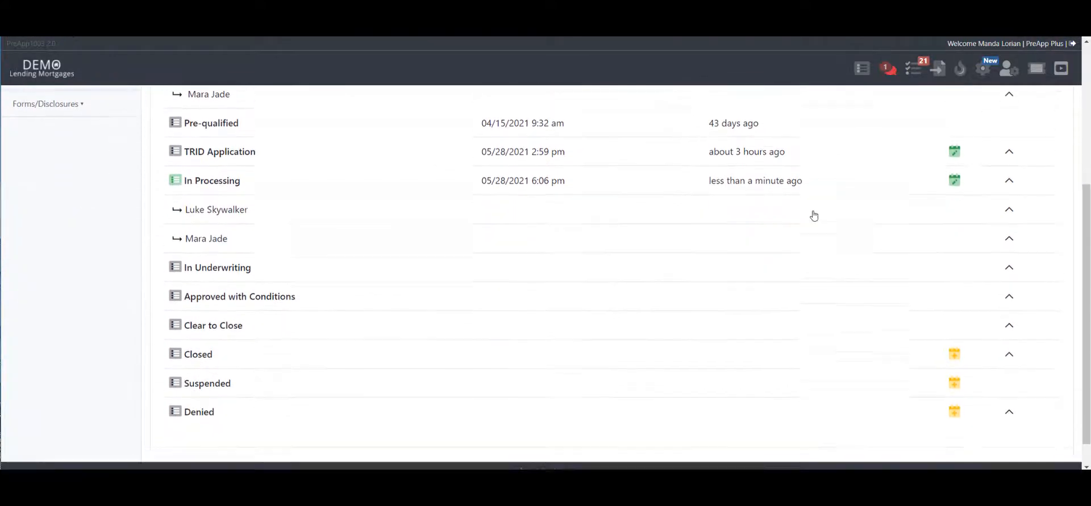
left_click(1009, 179)
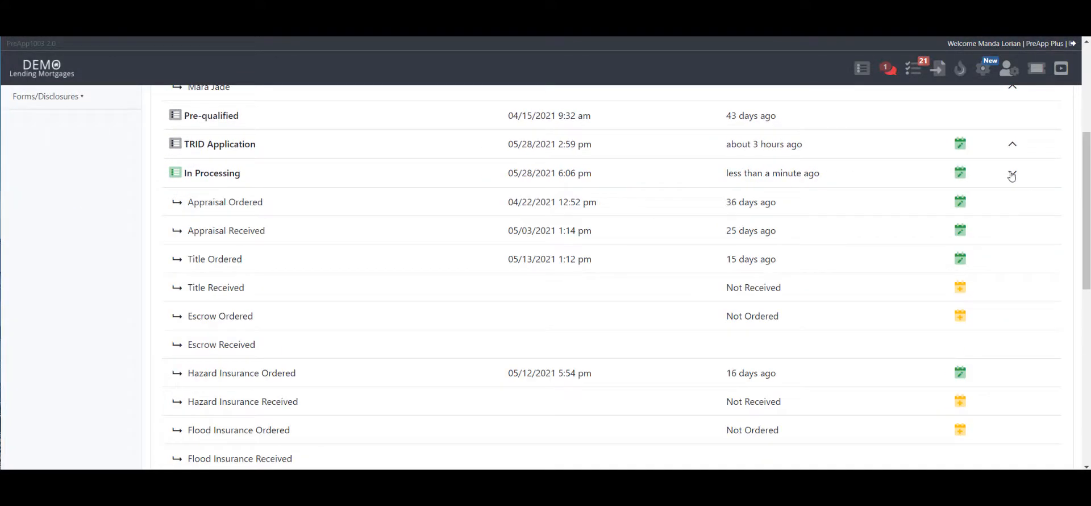
left_click(1013, 176)
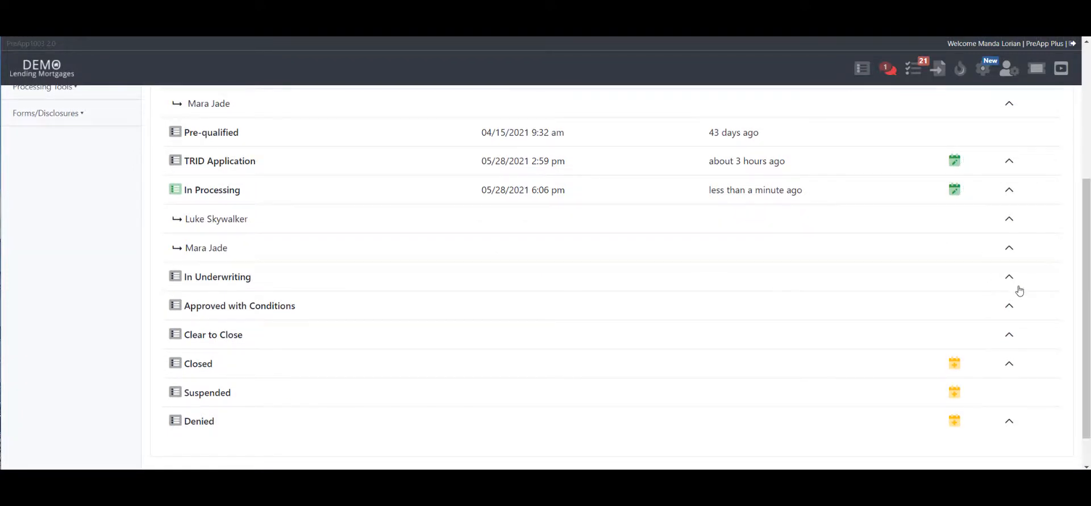
- Examine the sub-milestones of In Underwriting and expand Approved with Conditions in the critical dates list
left_click(1011, 279)
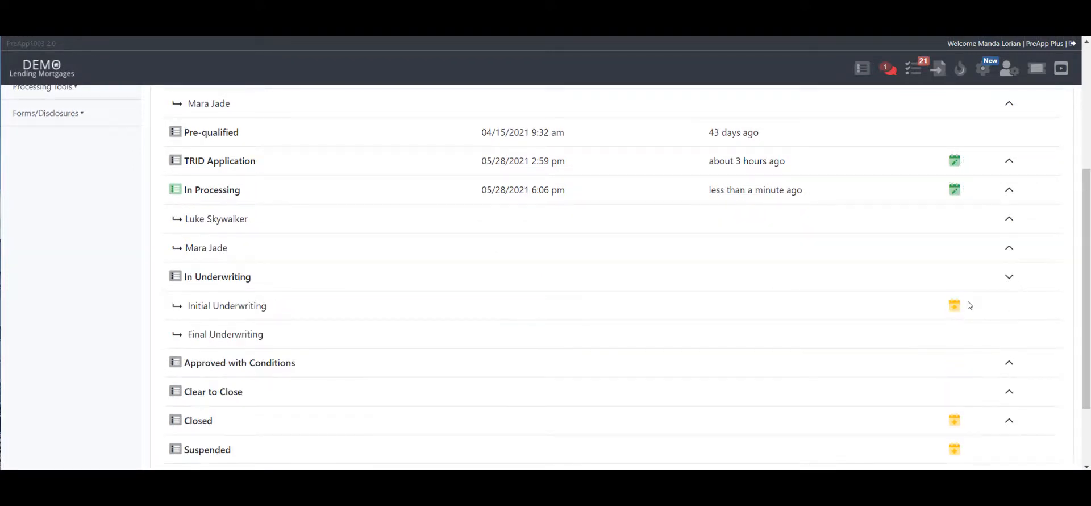
left_click(1008, 281)
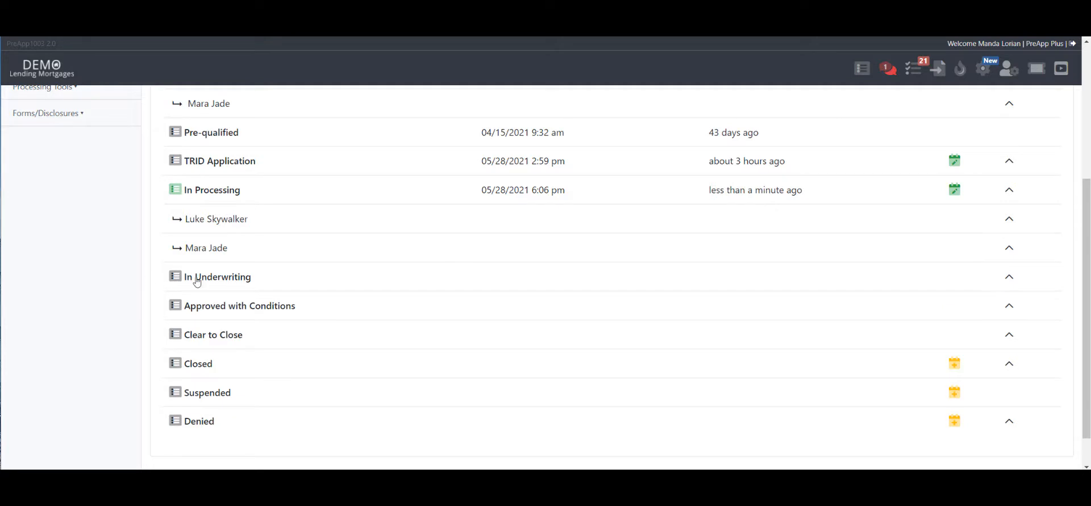
left_click(199, 281)
left_click(199, 281)
left_click(214, 306)
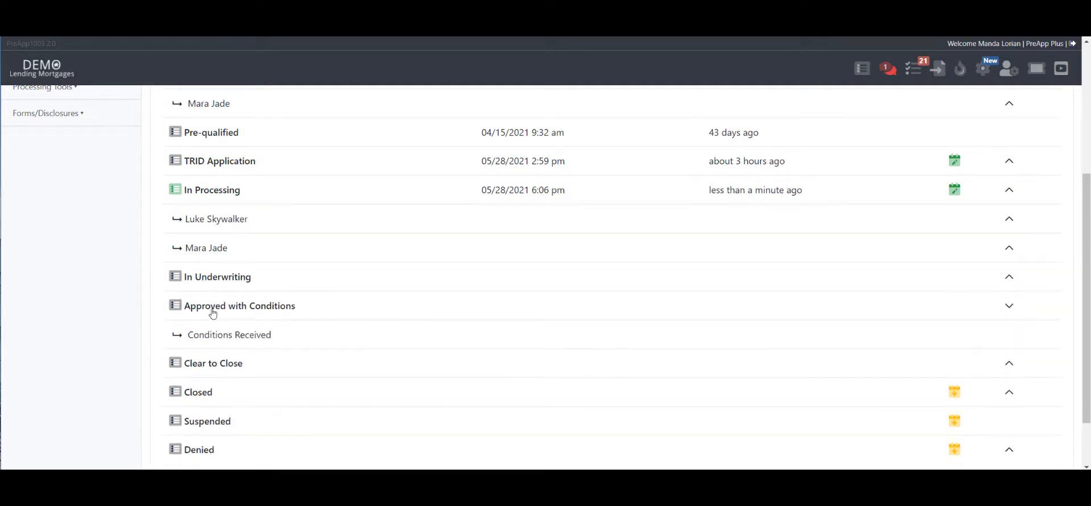
- Collapse Approved with Conditions and set the loan to In Underwriting by recording its Initial Underwriting date
left_click(213, 305)
left_click(221, 281)
left_click(222, 280)
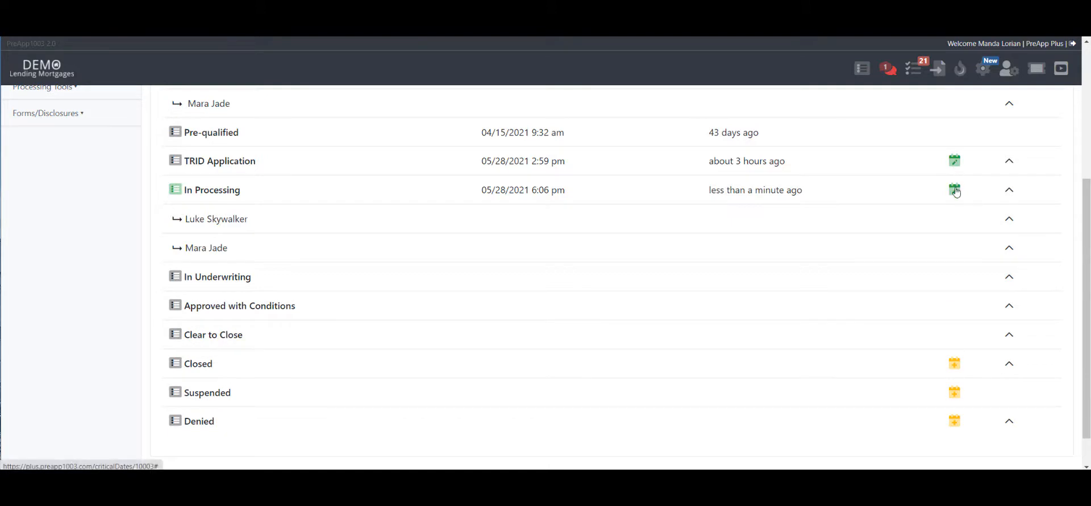
left_click(238, 285)
left_click(956, 307)
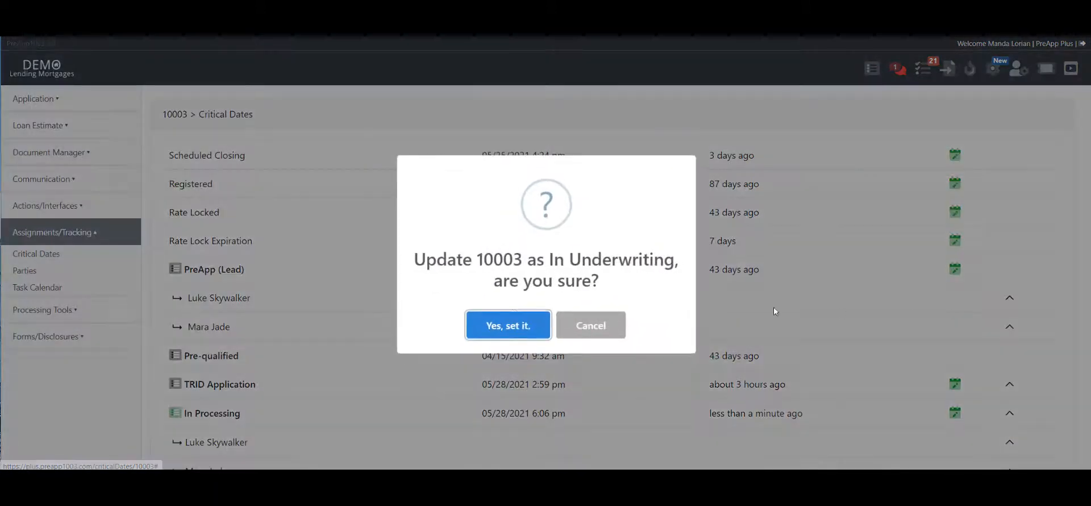
left_click(508, 325)
- Review the sub-milestones under In Underwriting in the critical dates list and look through the list of due tasks
scroll(886, 278, "down", 5)
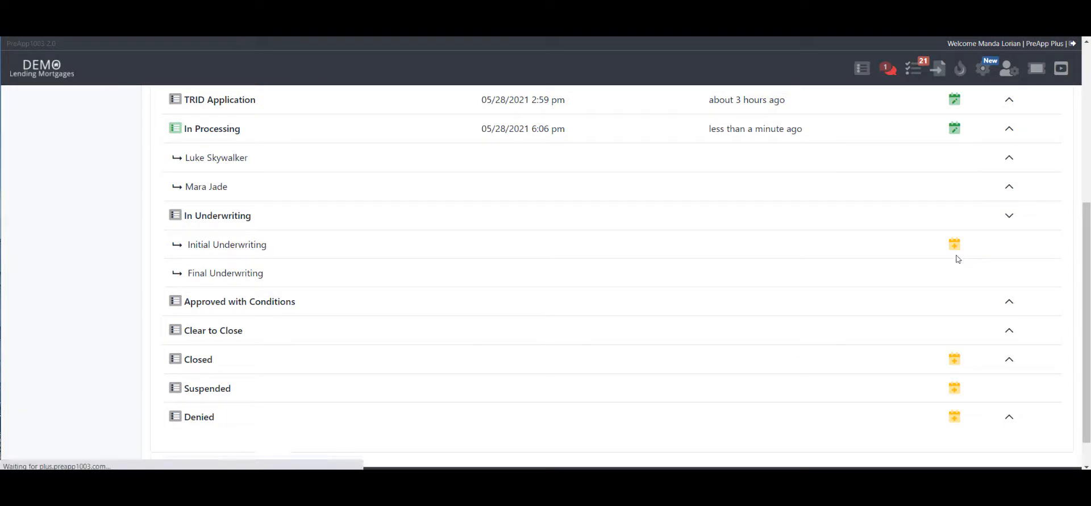
scroll(946, 257, "down", 4)
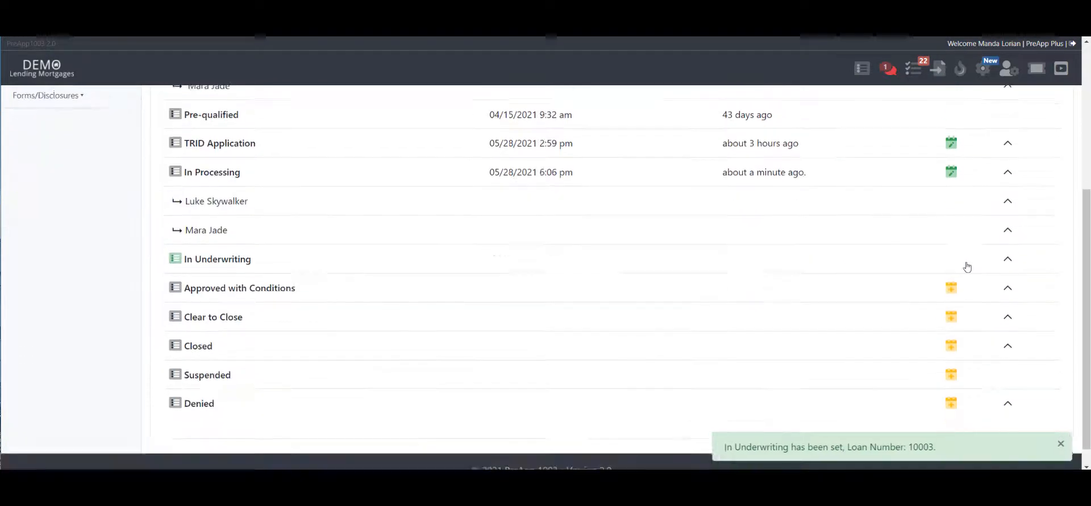
left_click(1008, 260)
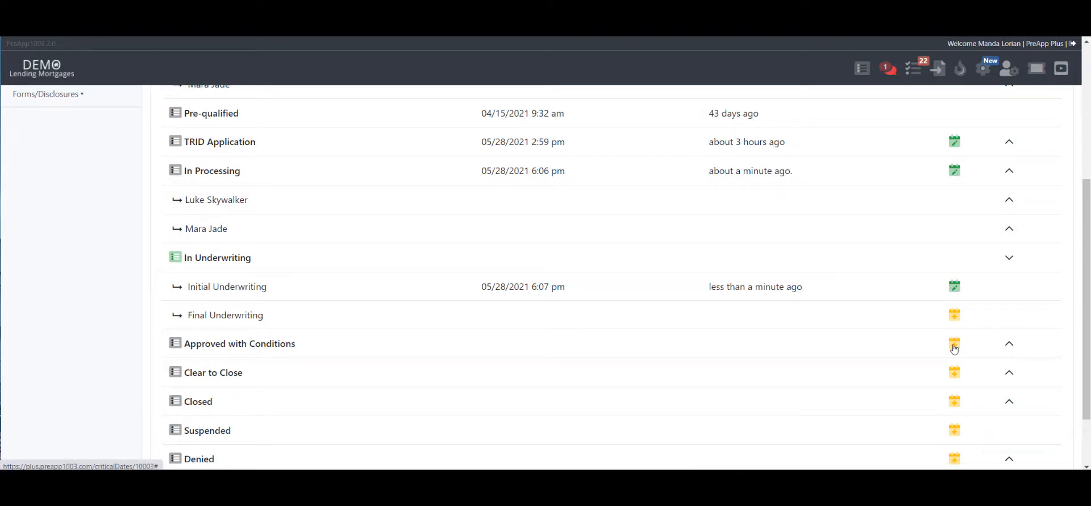
left_click(917, 76)
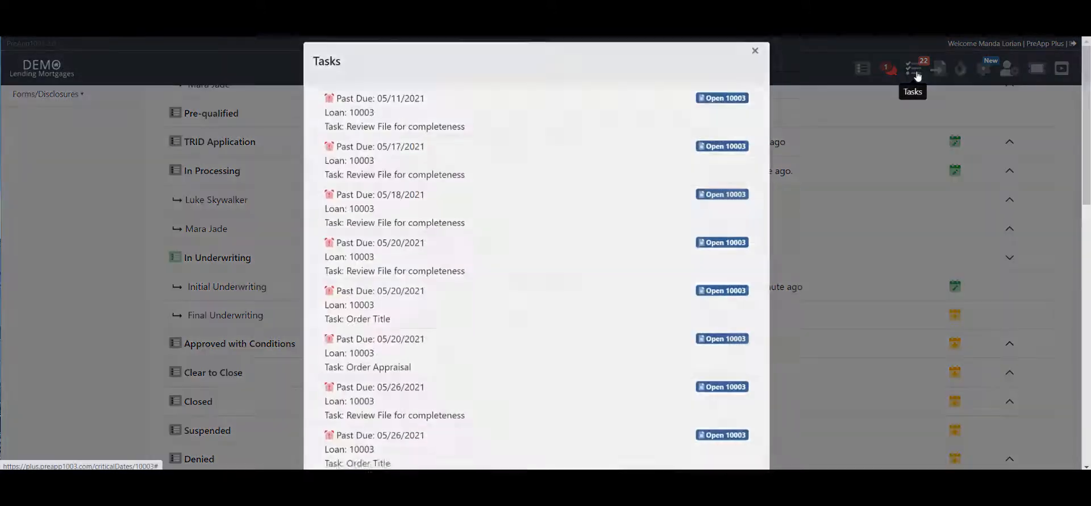
left_click(757, 57)
- Return to the pipeline and set the Galaxy Lending loan under In Underwriting to Approved with Conditions
mouse_move(865, 73)
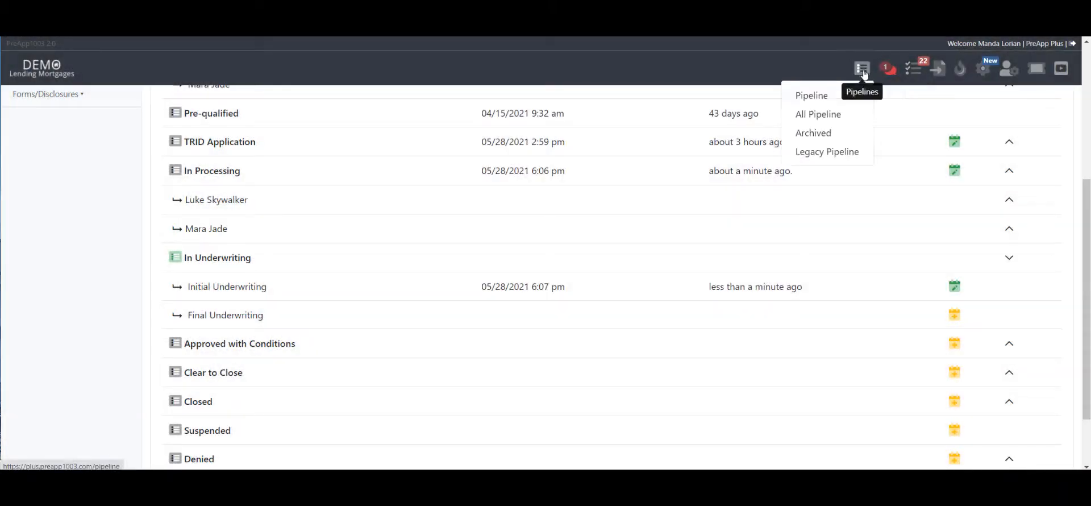
left_click(807, 101)
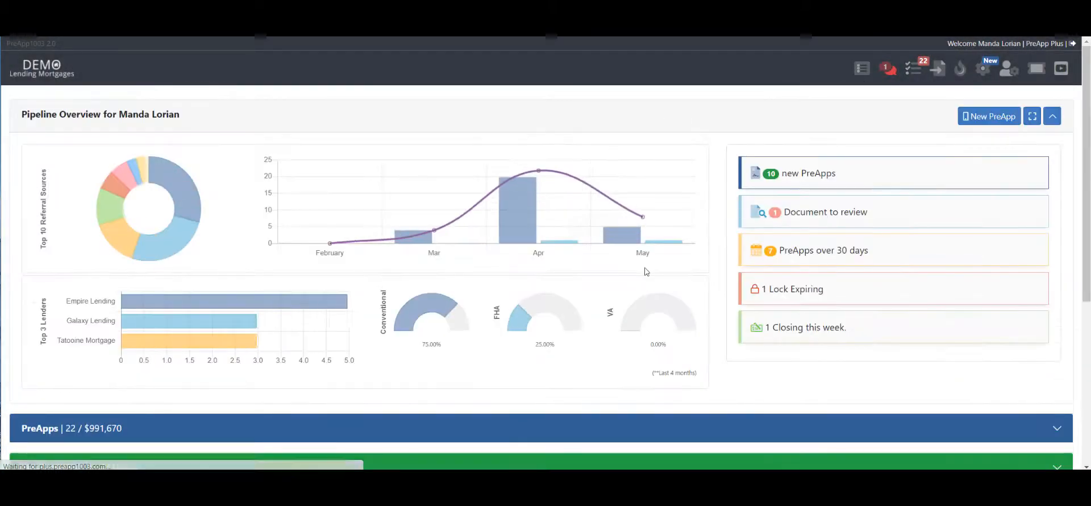
scroll(642, 272, "down", 4)
left_click(145, 296)
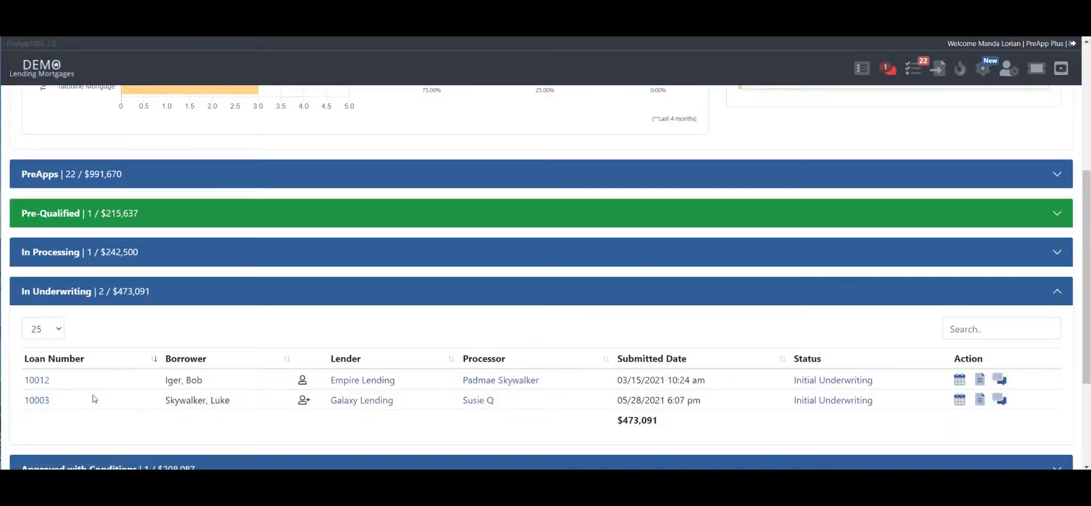
left_click(820, 402)
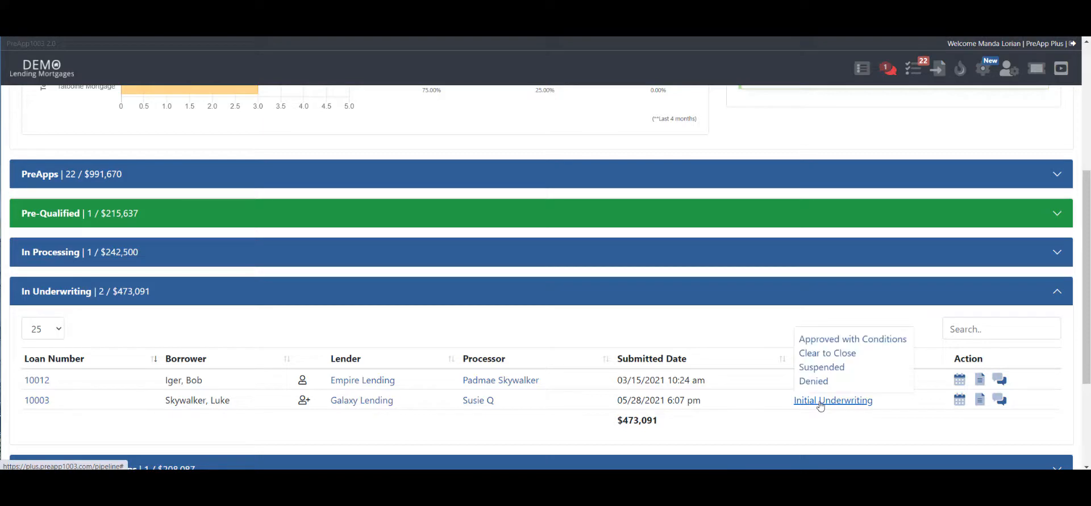
left_click(847, 340)
left_click(505, 325)
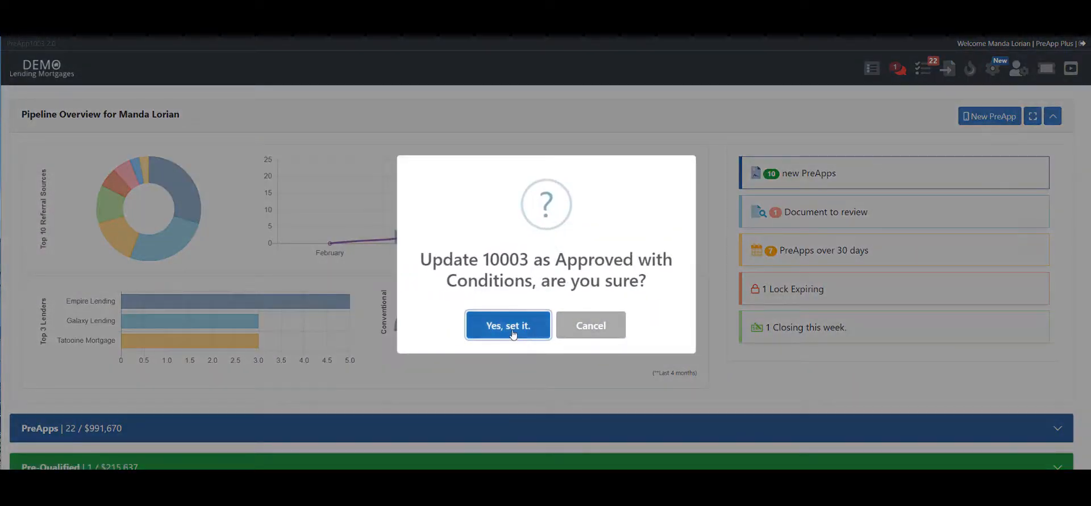
- Expand the Approved with Conditions section and set the Galaxy Lending loan's status to Conditions Received
scroll(775, 334, "down", 6)
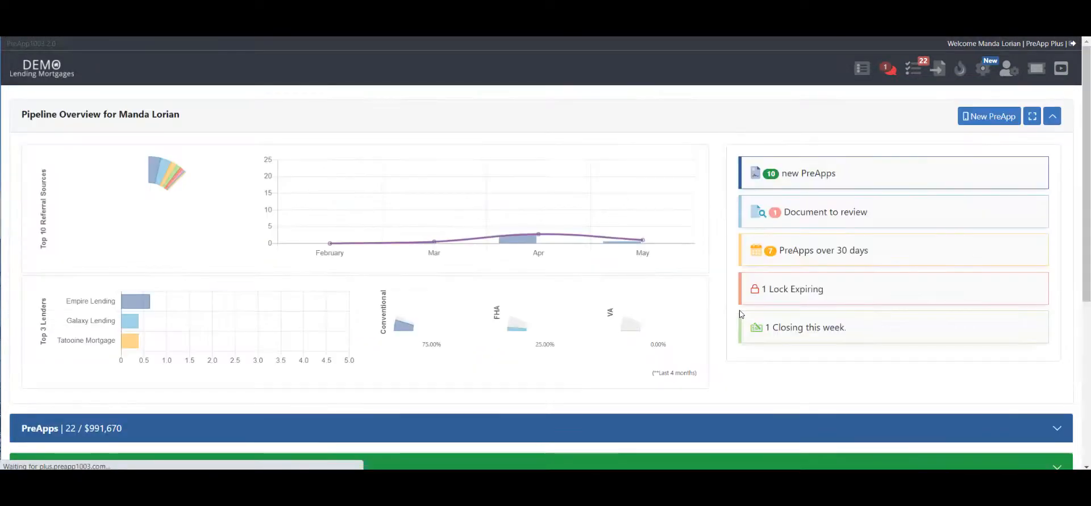
scroll(660, 311, "down", 5)
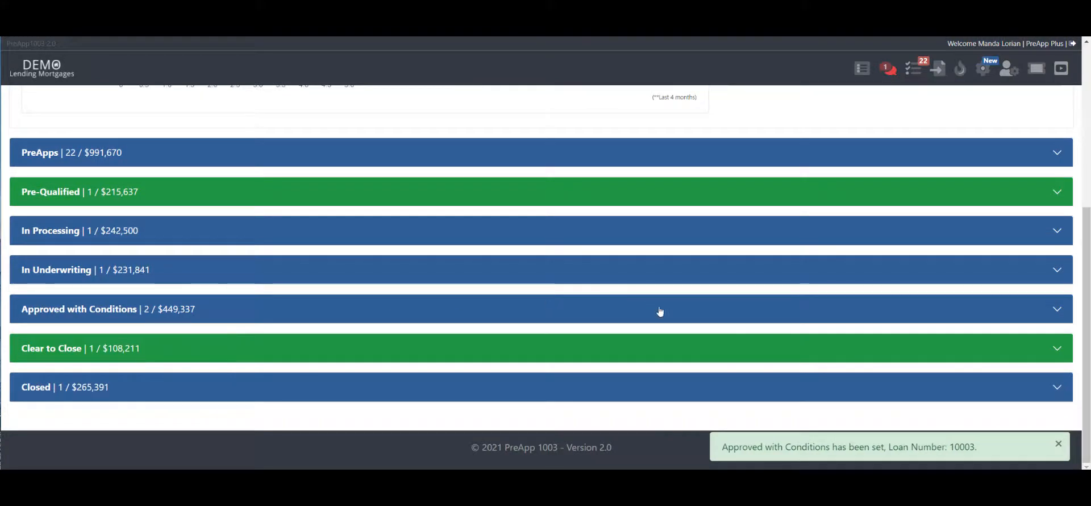
left_click(660, 310)
scroll(795, 365, "down", 1)
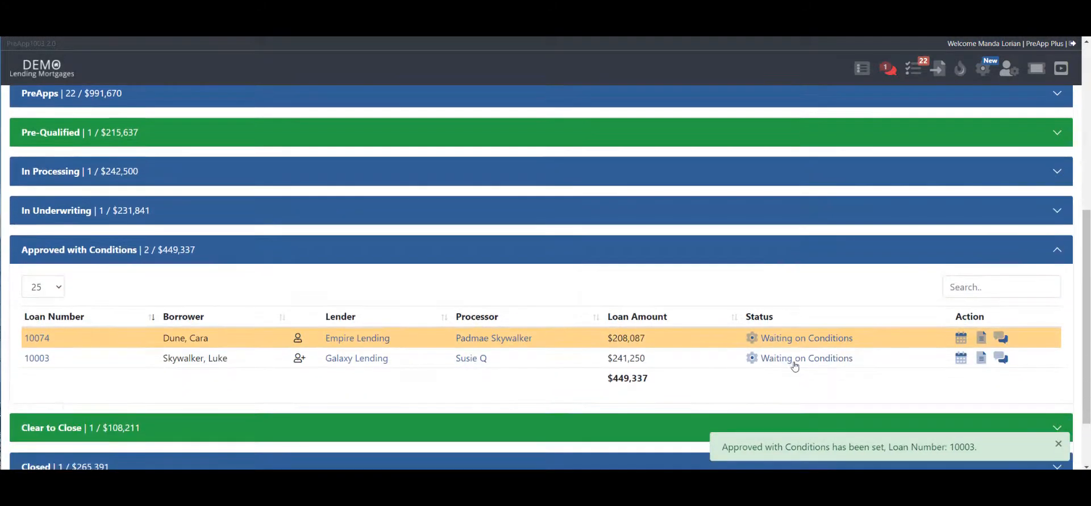
left_click(795, 359)
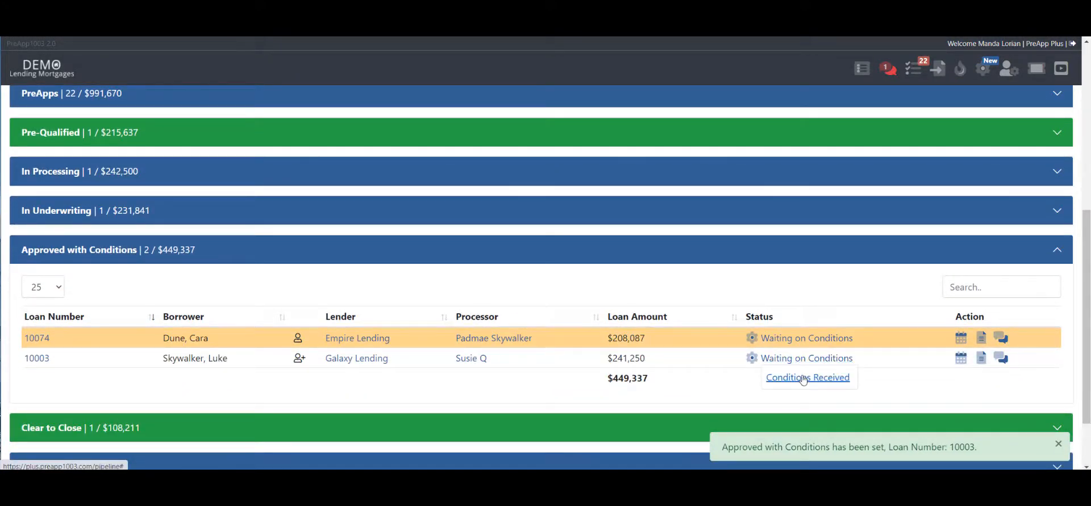
left_click(803, 379)
left_click(494, 332)
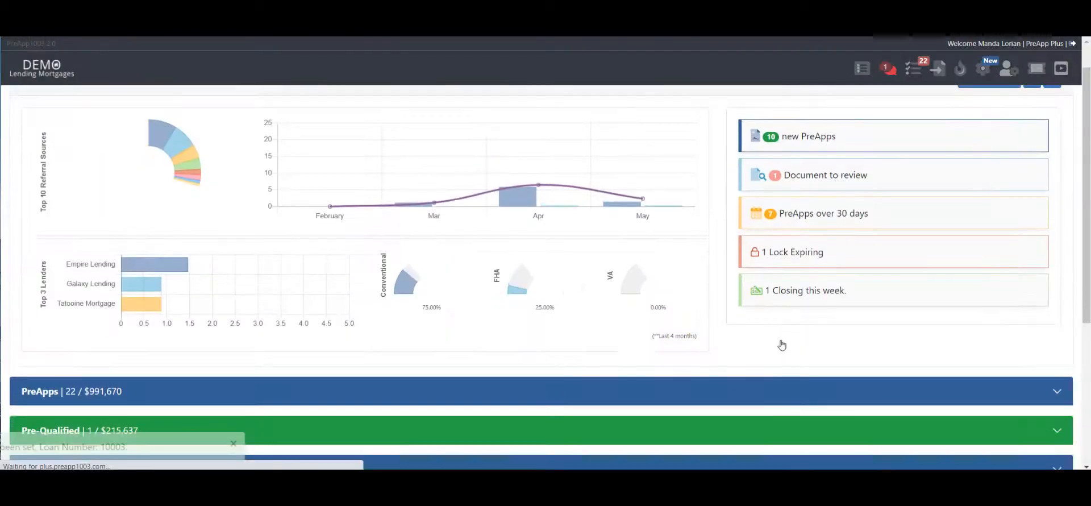
- Expand Approved with Conditions again and advance the Galaxy Lending loan from Conditions Received to Final Underwriting
scroll(783, 345, "down", 3)
left_click(818, 383)
scroll(825, 373, "down", 1)
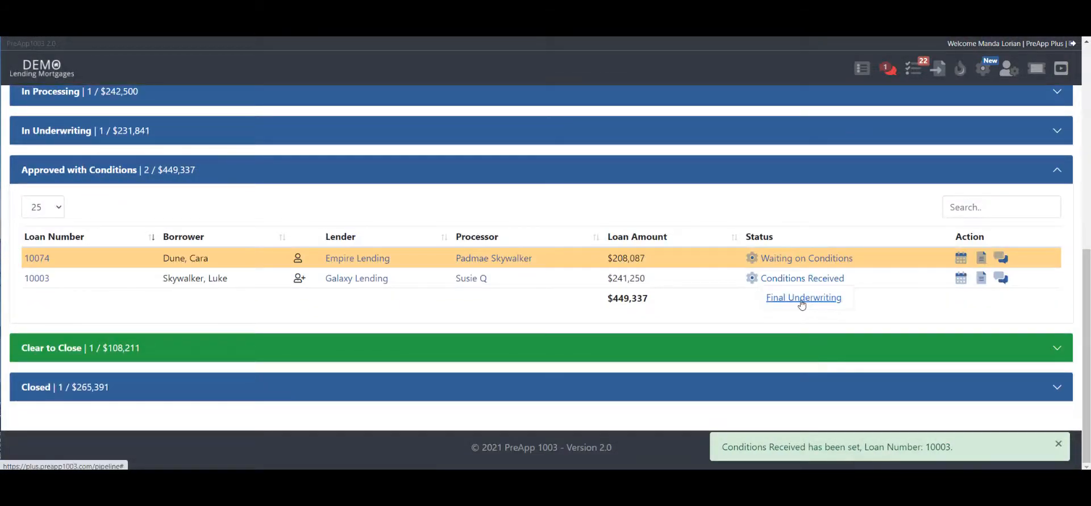
left_click(802, 298)
left_click(507, 323)
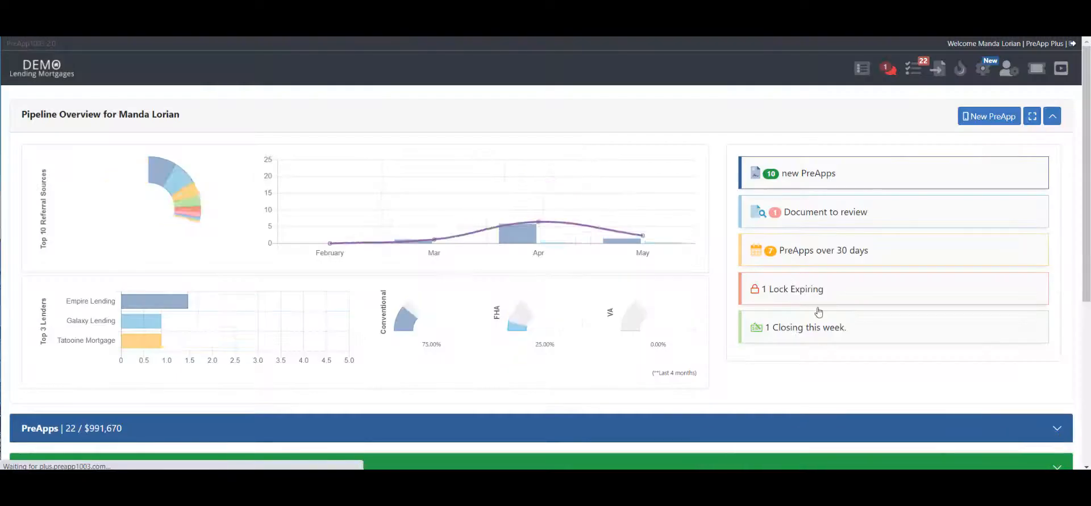
- Expand the In Underwriting section and set the Galaxy Lending loan in Final Underwriting to Suspended
scroll(820, 311, "down", 3)
scroll(820, 311, "down", 3)
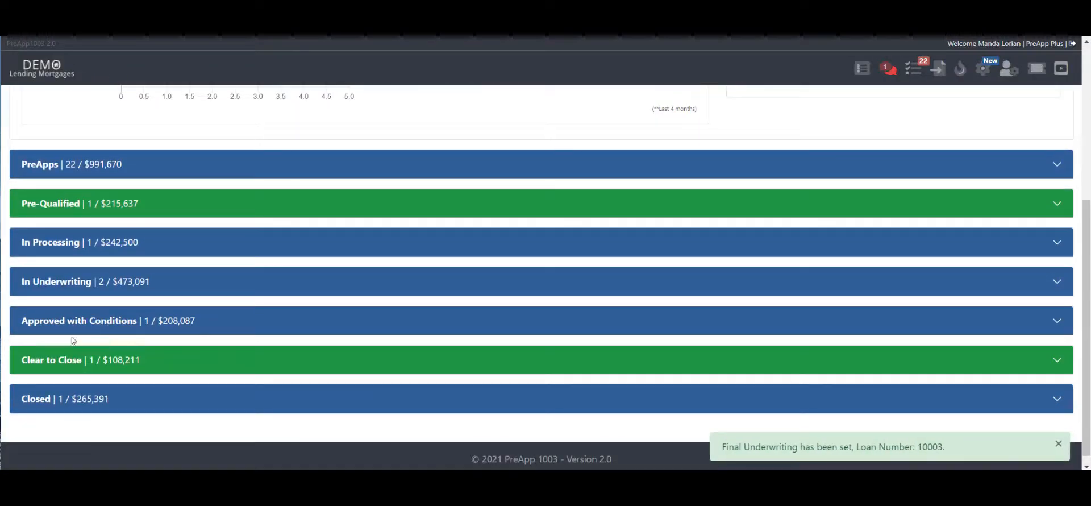
left_click(638, 291)
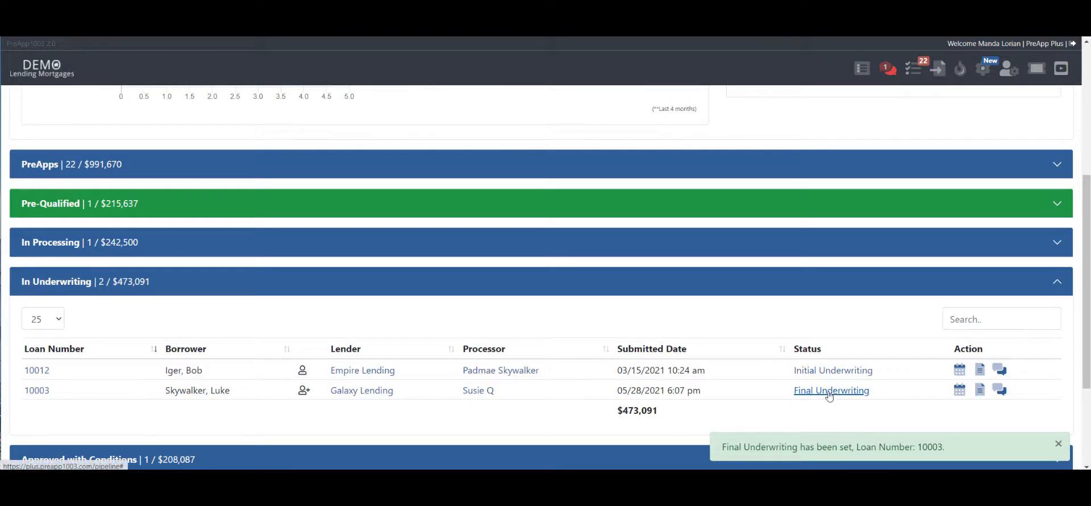
scroll(830, 352, "down", 3)
left_click(822, 241)
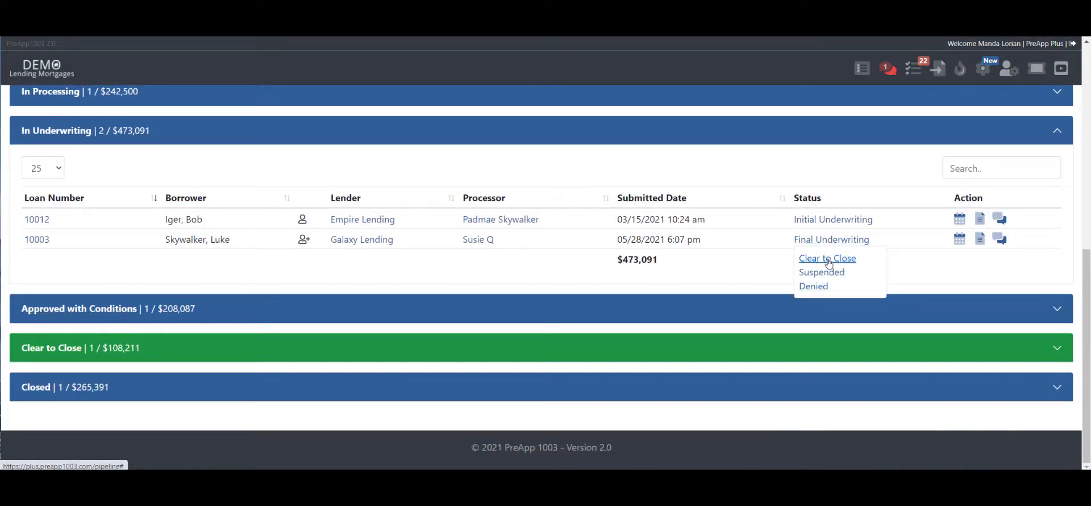
left_click(823, 274)
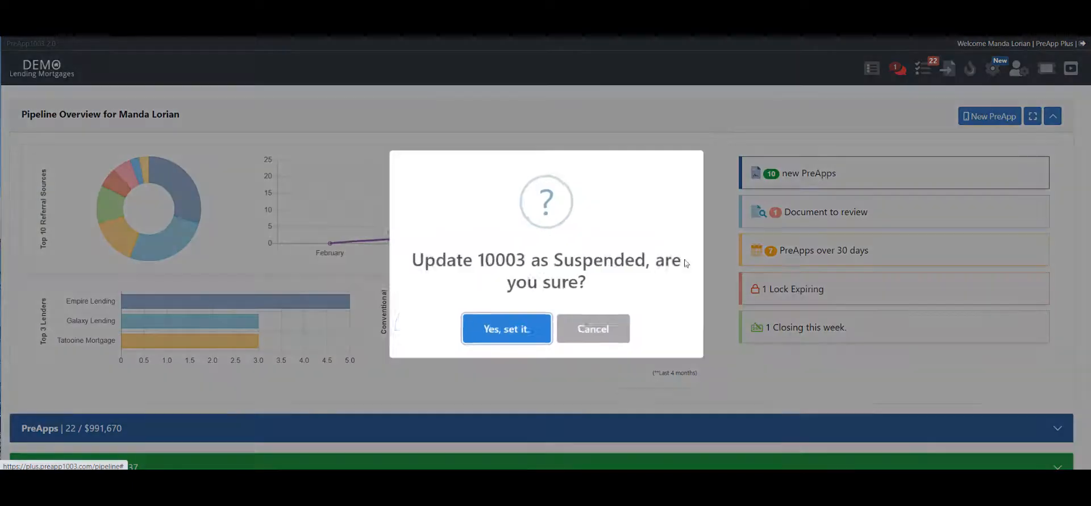
left_click(525, 331)
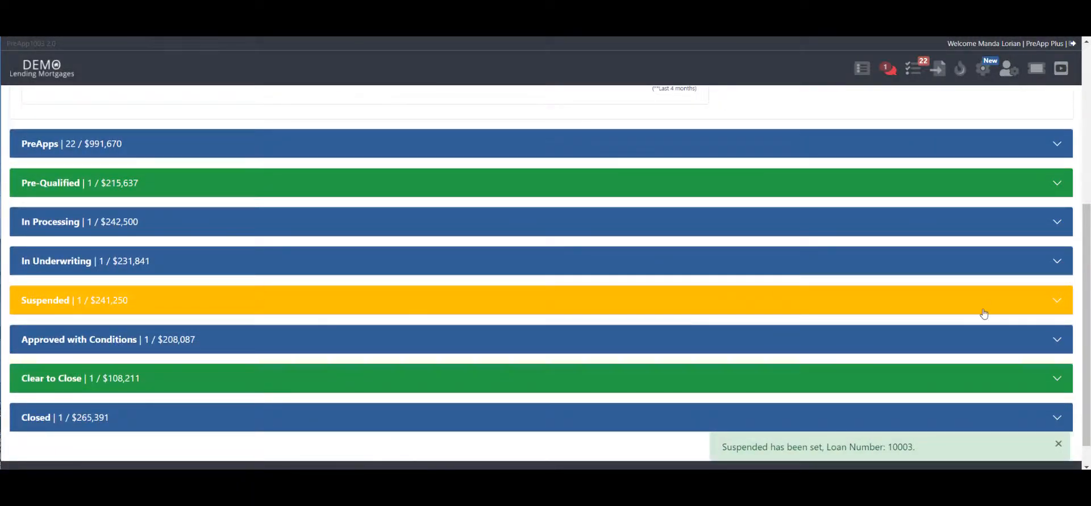
- Expand the Suspended section and move its loan back to In Underwriting
left_click(987, 304)
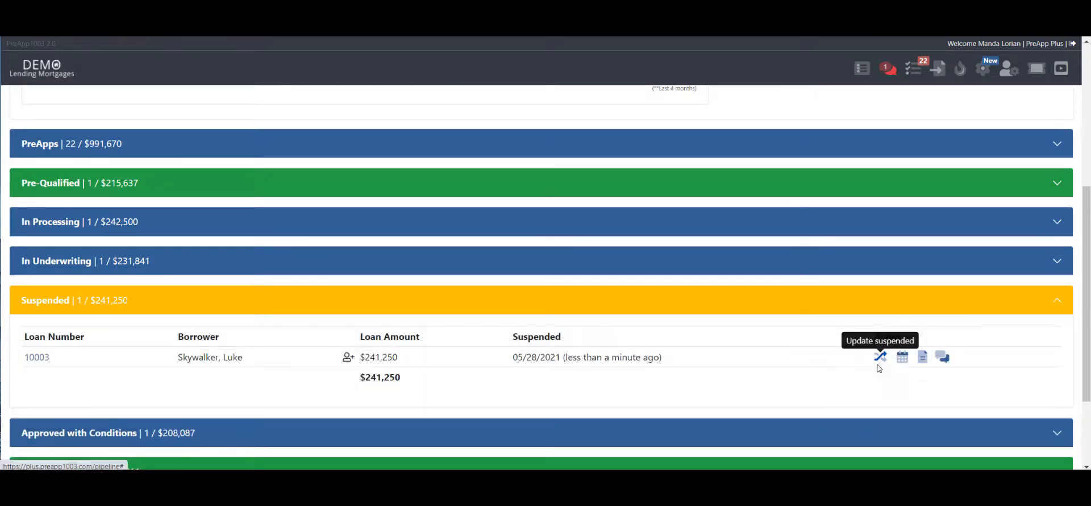
left_click(880, 357)
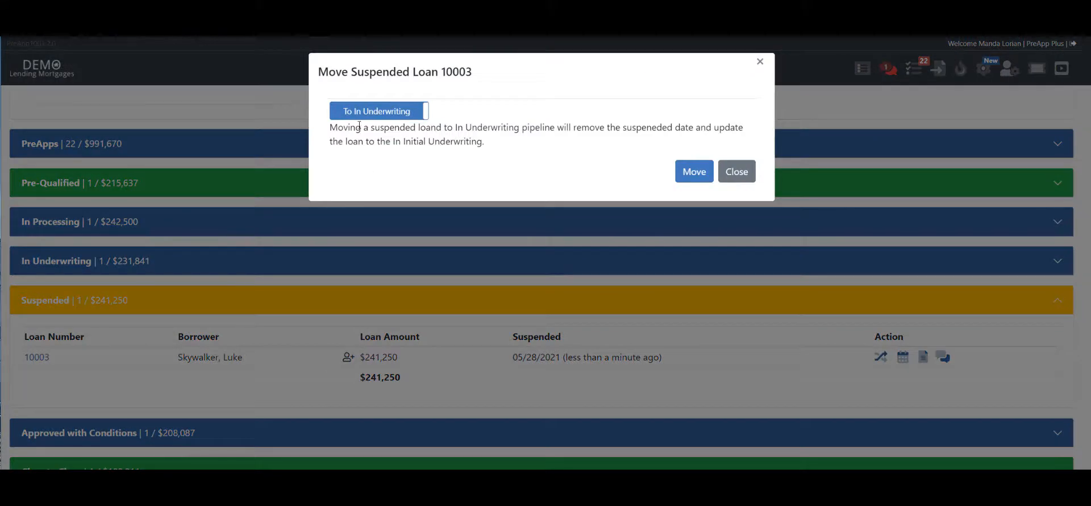
left_click(369, 113)
left_click(375, 112)
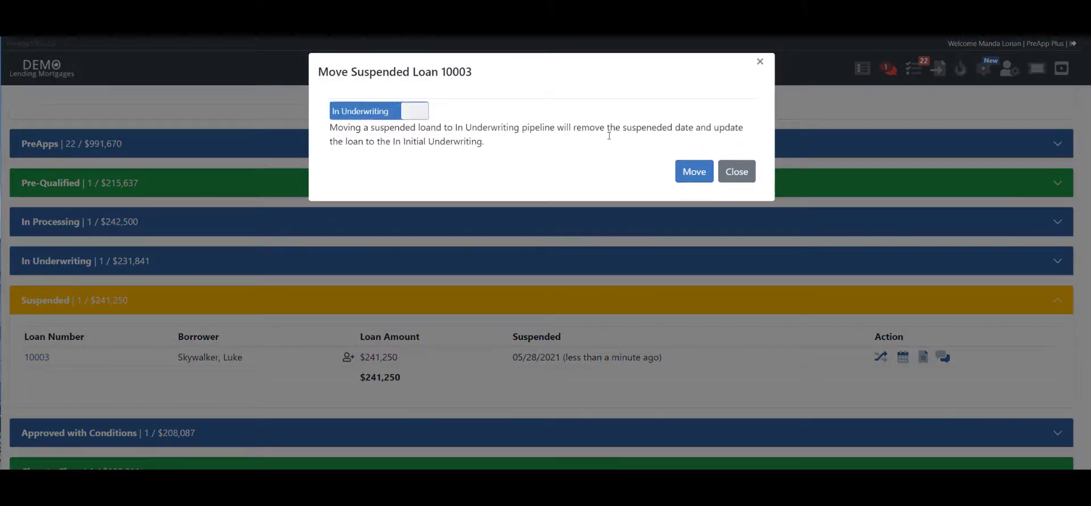
left_click(693, 171)
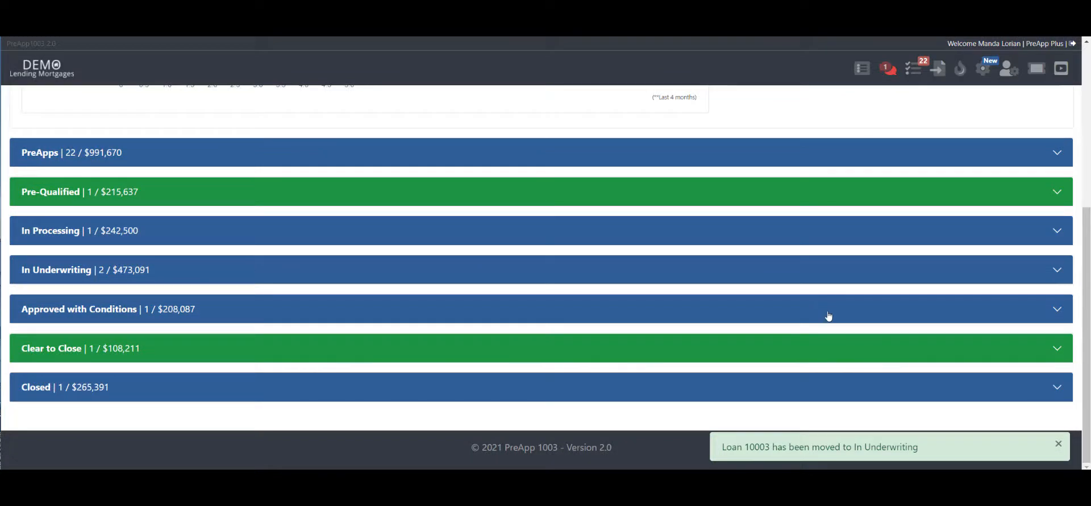
- Expand the In Underwriting section and set the Galaxy Lending loan's status to Denied
left_click(845, 280)
scroll(875, 341, "down", 3)
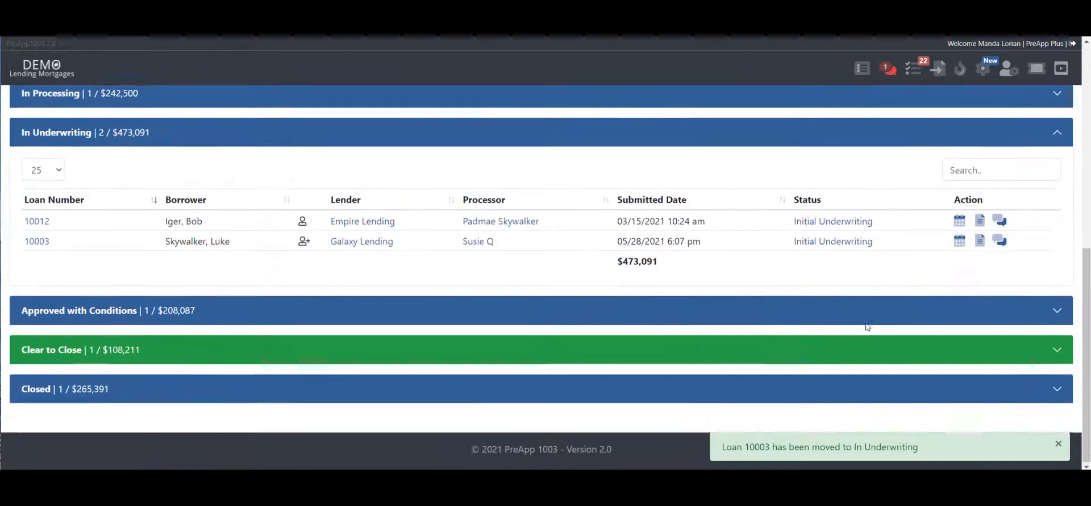
left_click(830, 241)
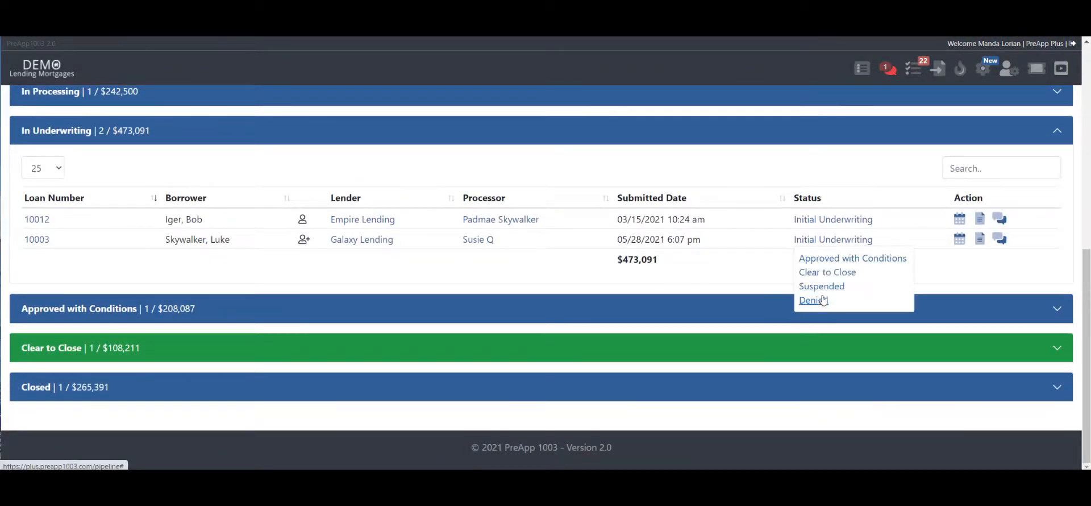
left_click(813, 301)
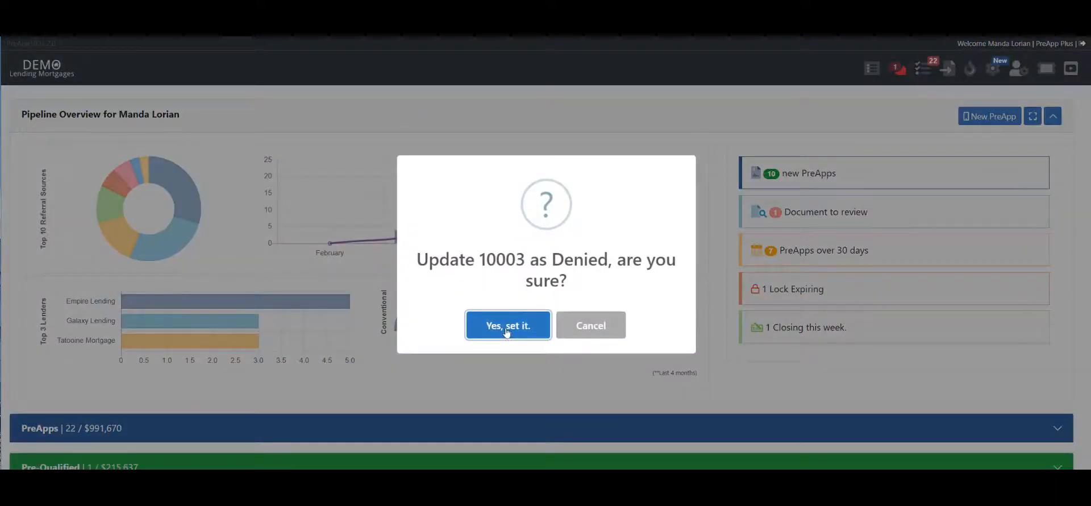
left_click(507, 328)
- Expand the Denied section and view the denial letter form for its loan, closing it without issuing a letter
scroll(539, 254, "down", 5)
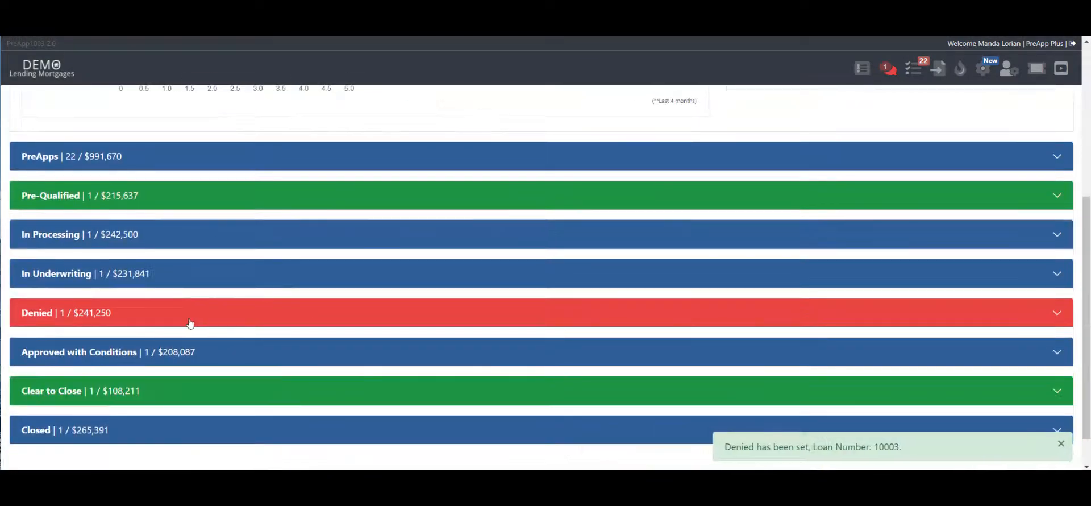
left_click(885, 316)
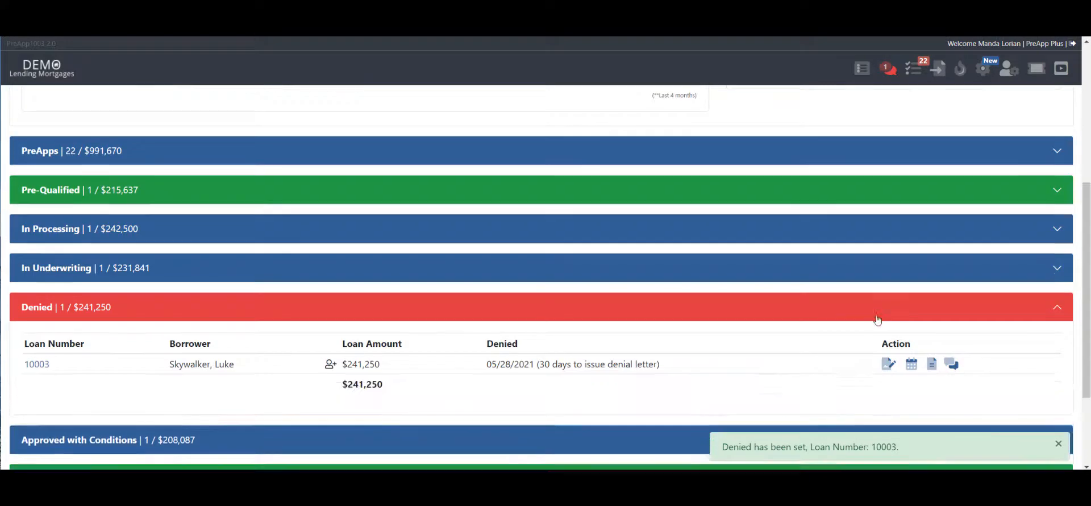
scroll(852, 312, "down", 3)
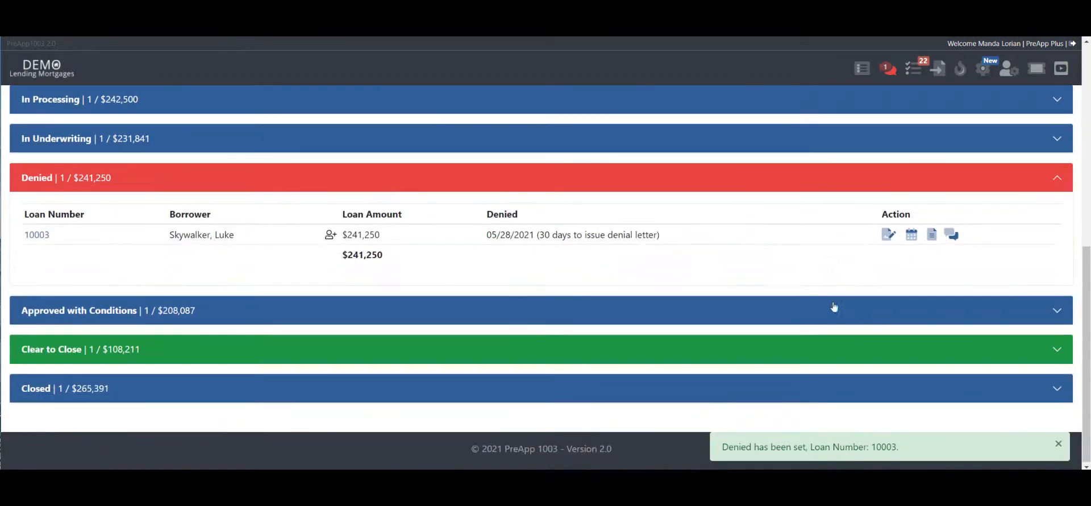
left_click(887, 236)
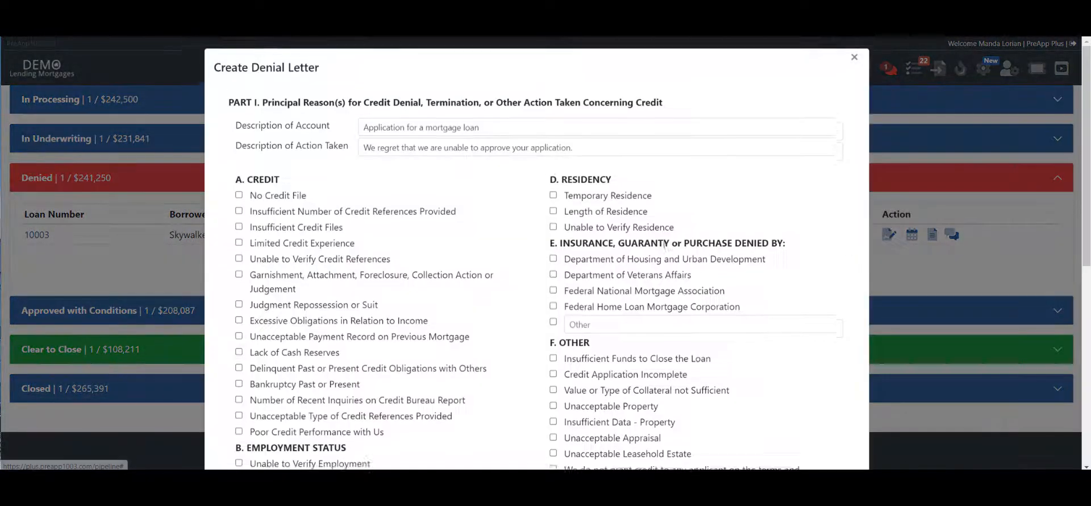
left_click(853, 63)
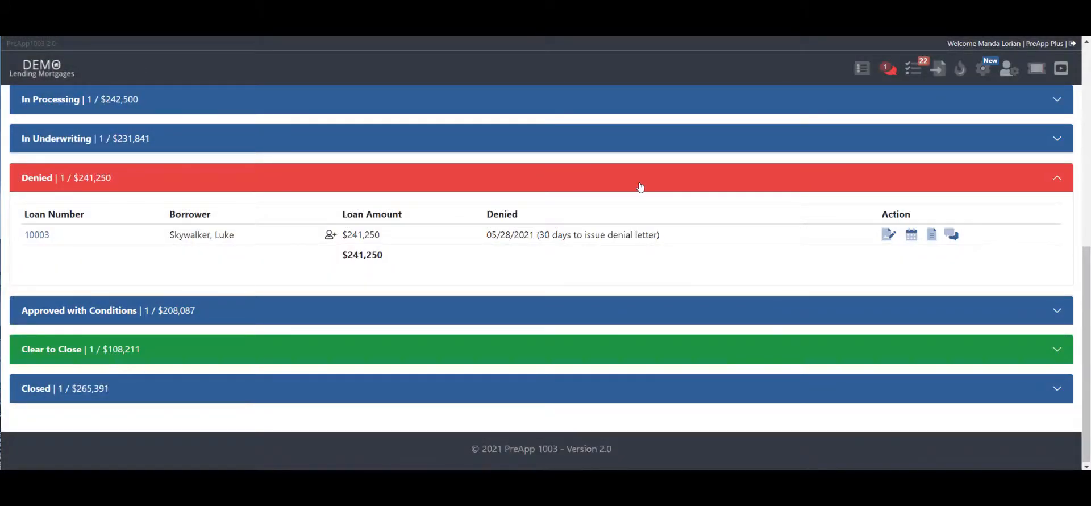
- Open the denied loan's critical dates and delete its Denied date, confirming the removal
left_click(911, 234)
scroll(894, 330, "down", 3)
scroll(894, 330, "down", 2)
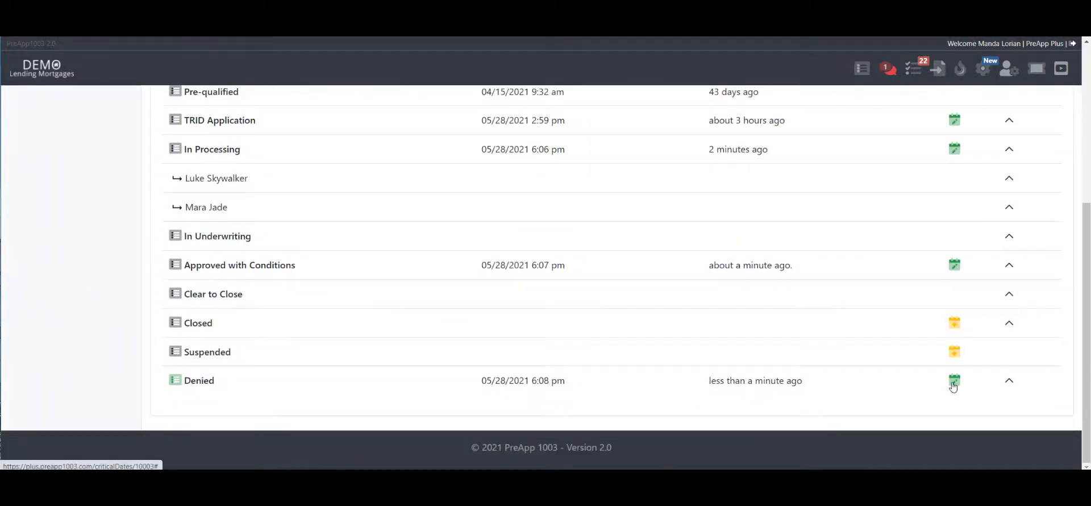
left_click(953, 381)
left_click(344, 260)
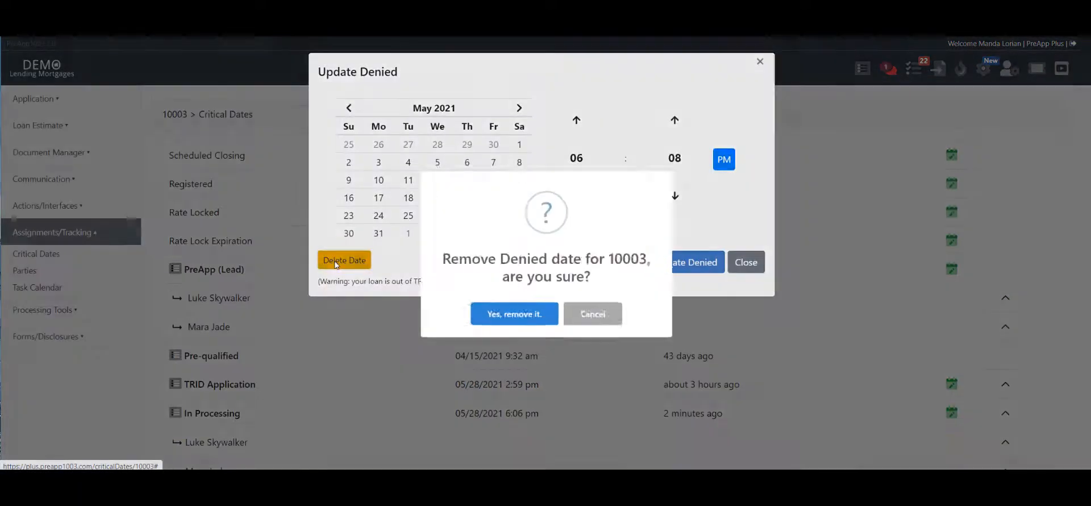
left_click(493, 325)
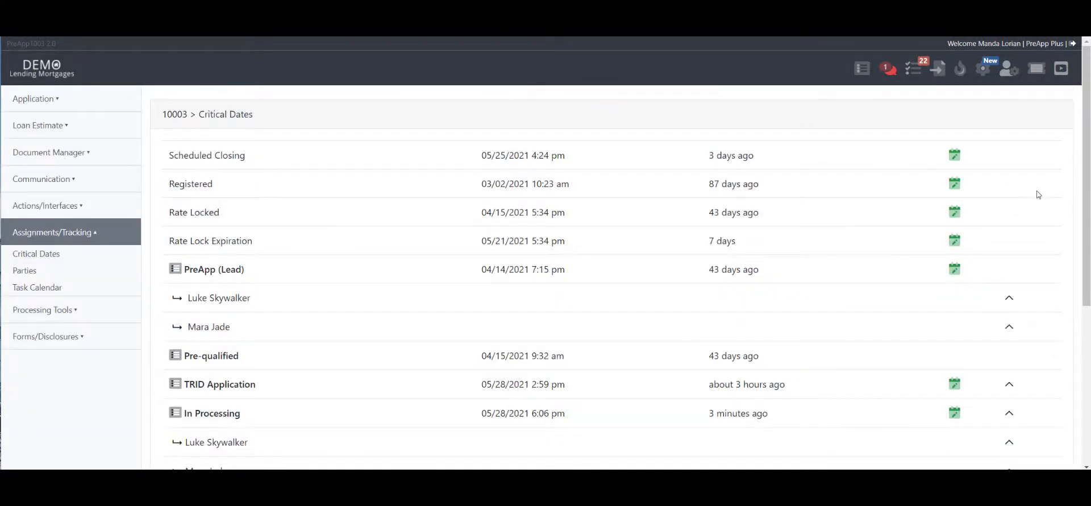
- Expand the TRID Application milestone to review its disclosure and intent-to-proceed dates, and collapse it again
scroll(933, 219, "down", 2)
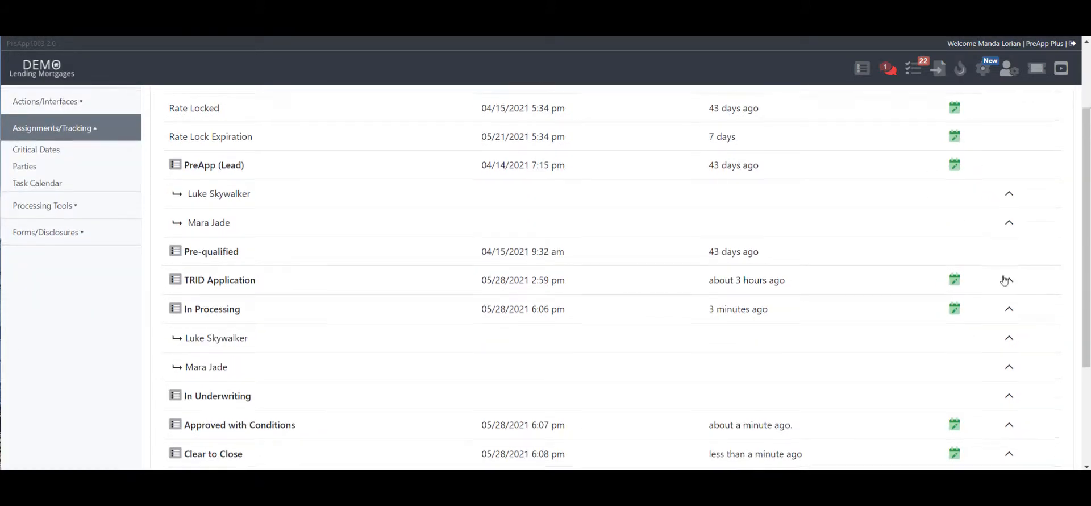
scroll(993, 221, "down", 2)
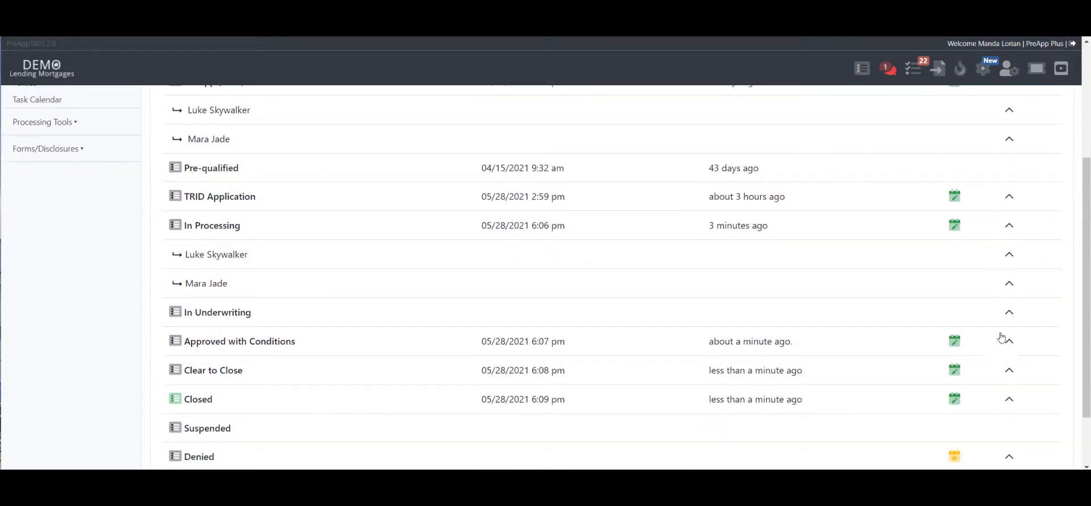
left_click(1008, 201)
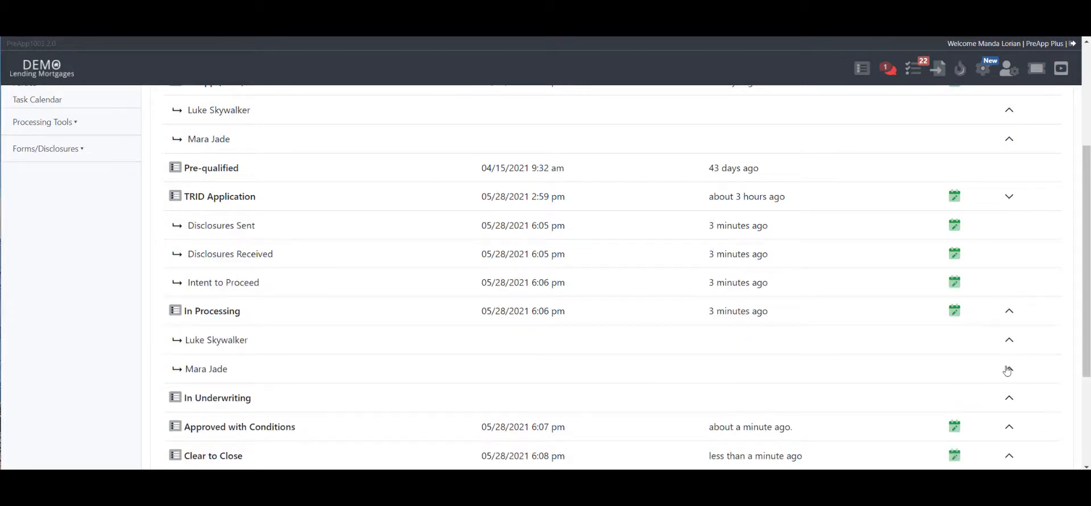
left_click(1010, 197)
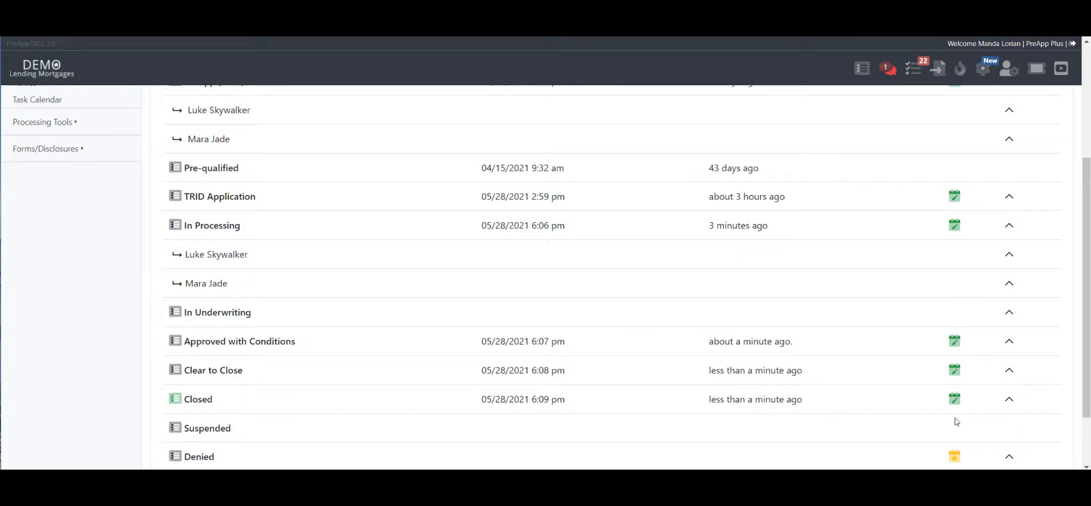
- Expand the first borrower under In Processing to review the VOE and VOD dates, collapse it and return to the start of the critical dates
scroll(978, 347, "down", 2)
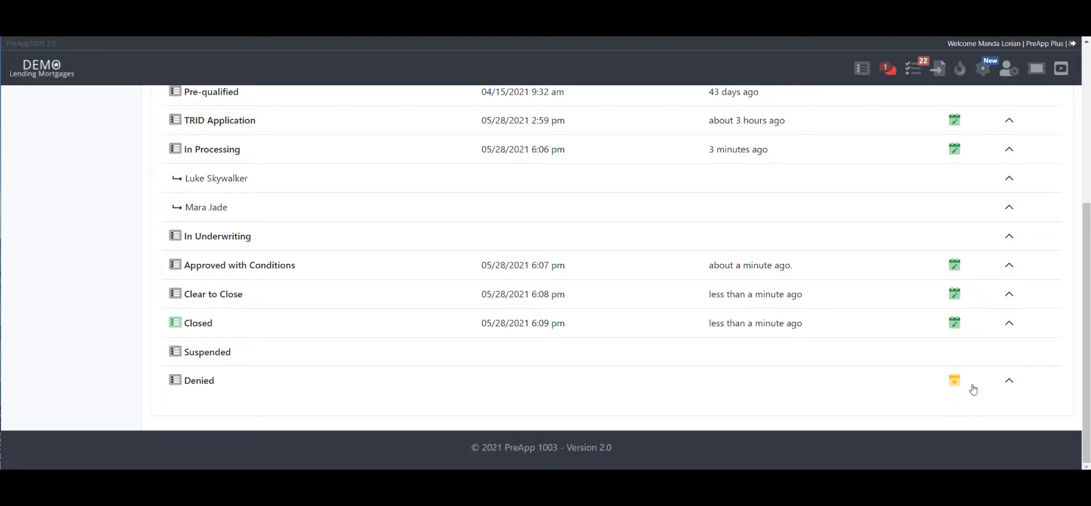
left_click(1010, 181)
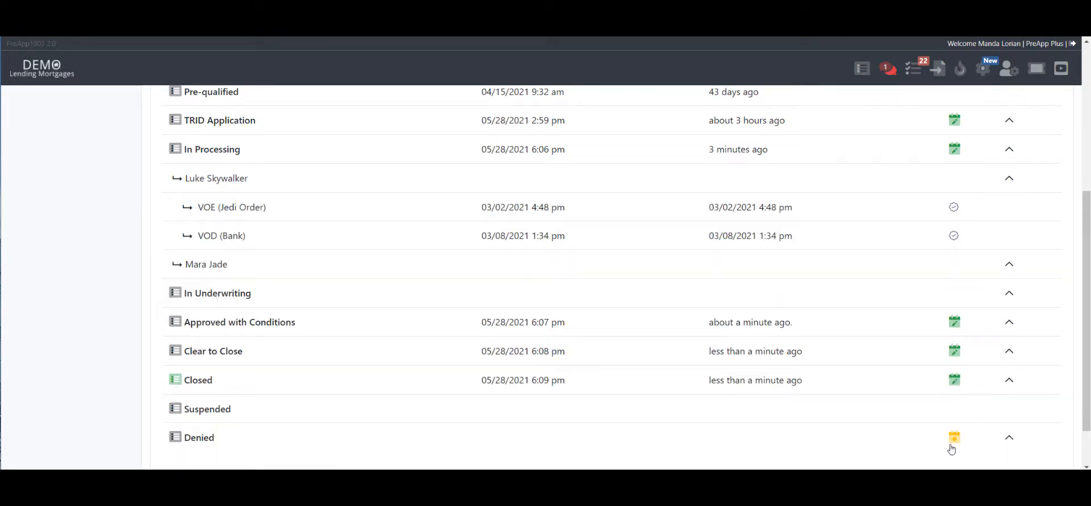
left_click(1010, 181)
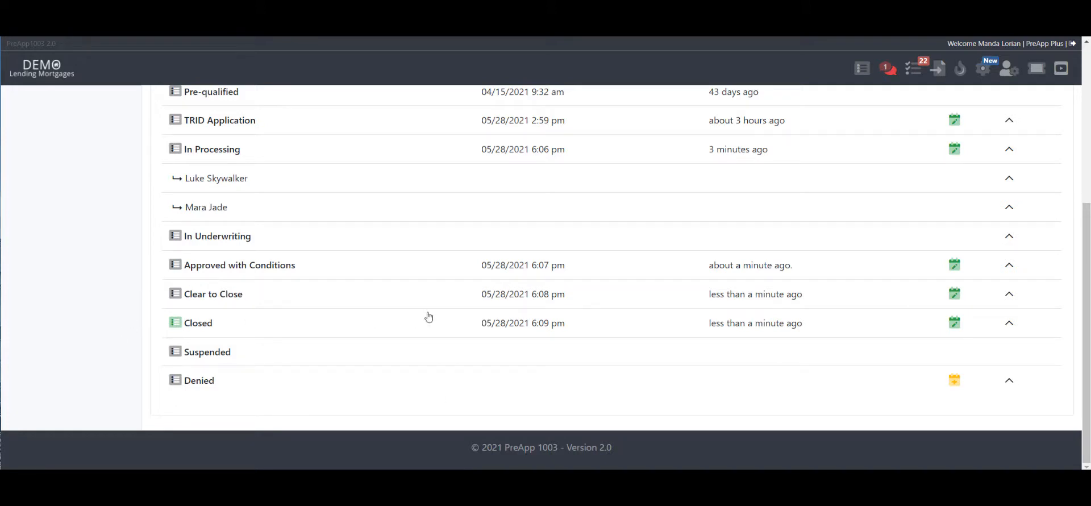
scroll(429, 316, "up", 5)
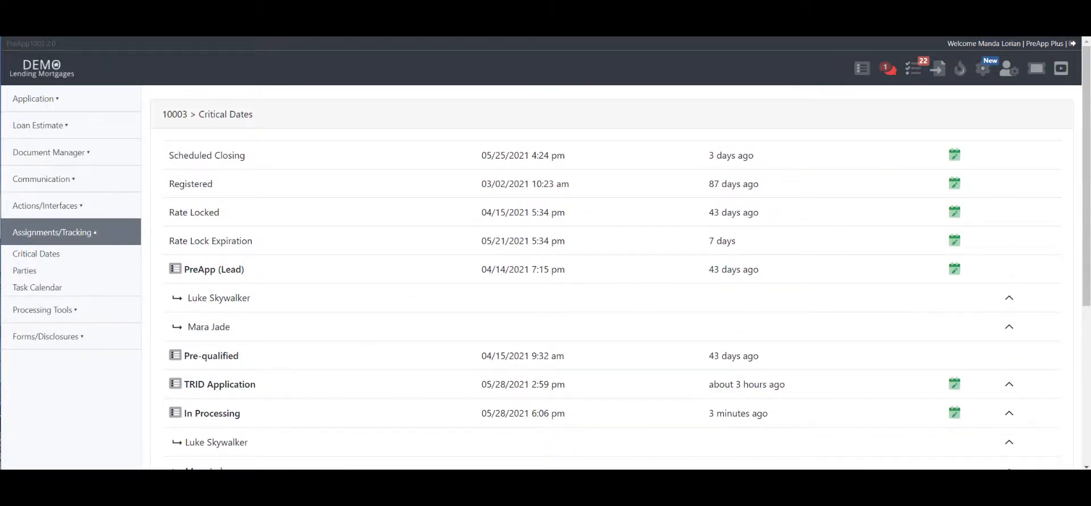